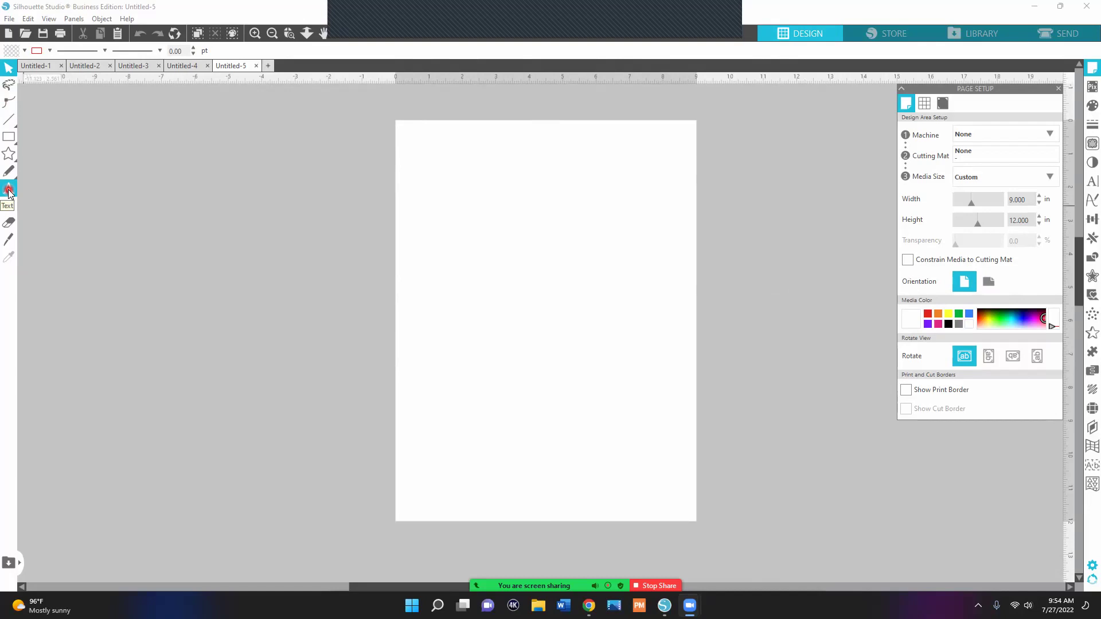
Step: Type BOOM near the page centre and scale it to about 6.9 inches wide
left_click(9, 192)
left_click(458, 274)
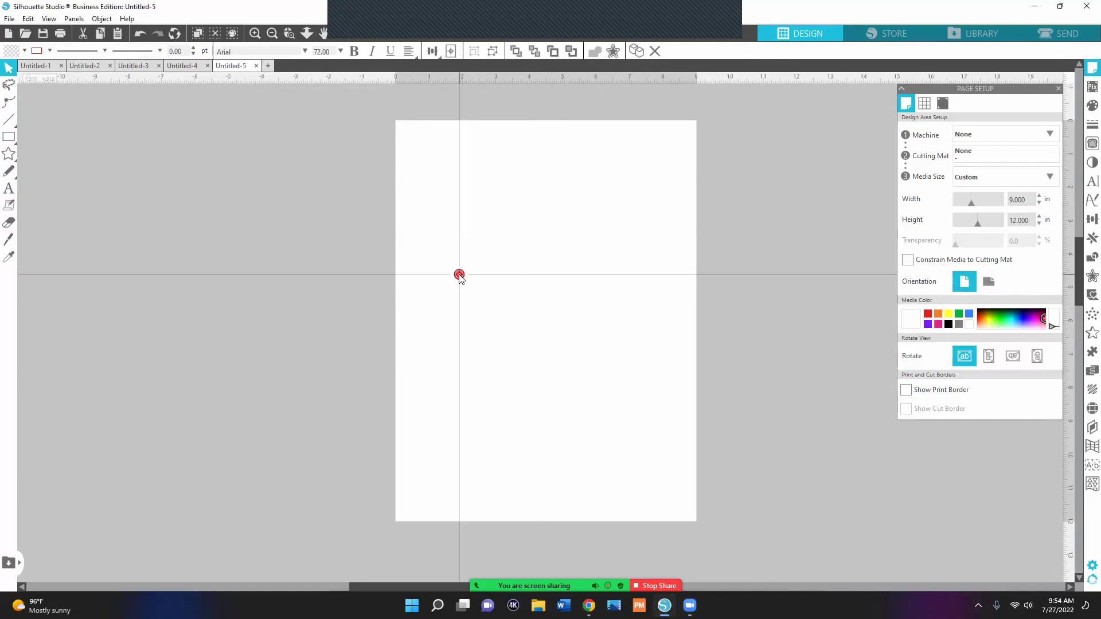
type("BOO")
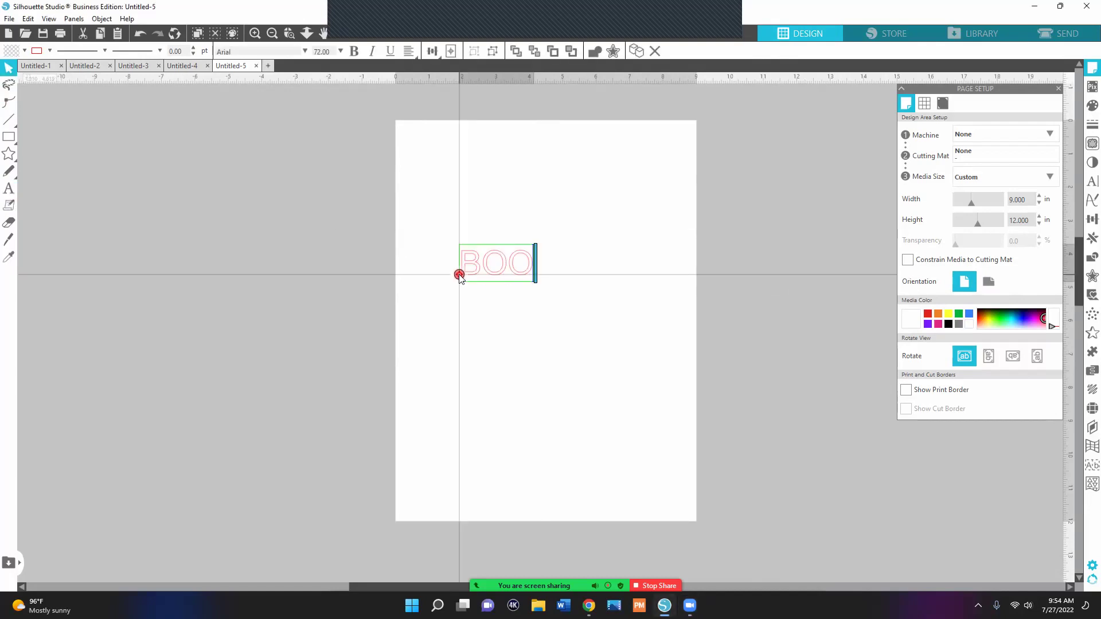
type("M")
left_click(699, 220)
left_click(551, 279)
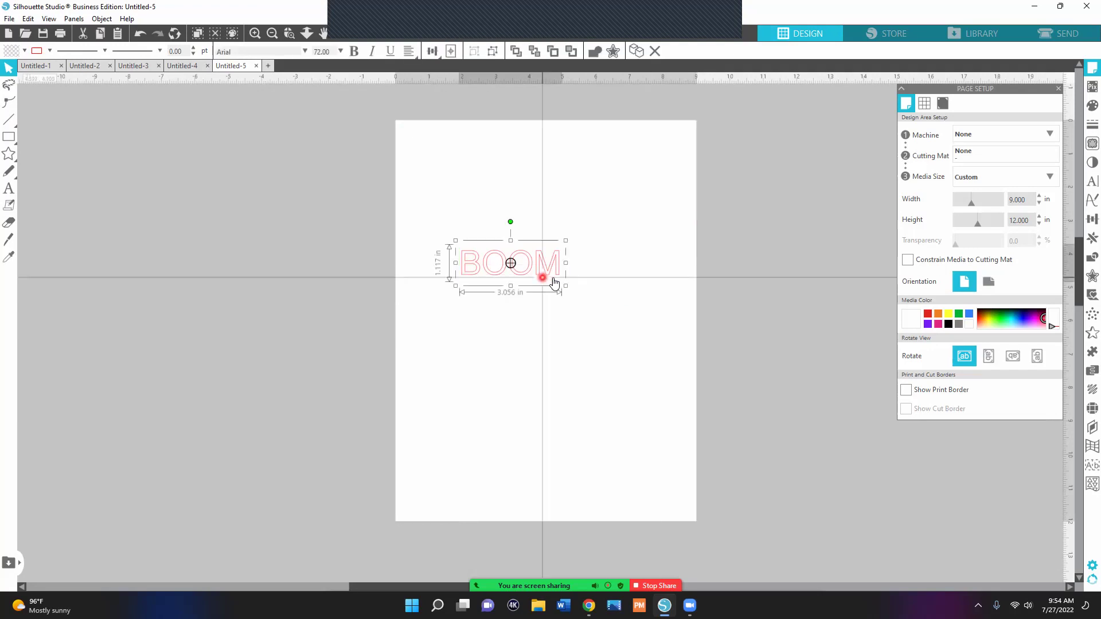
left_click_drag(566, 288, 664, 401)
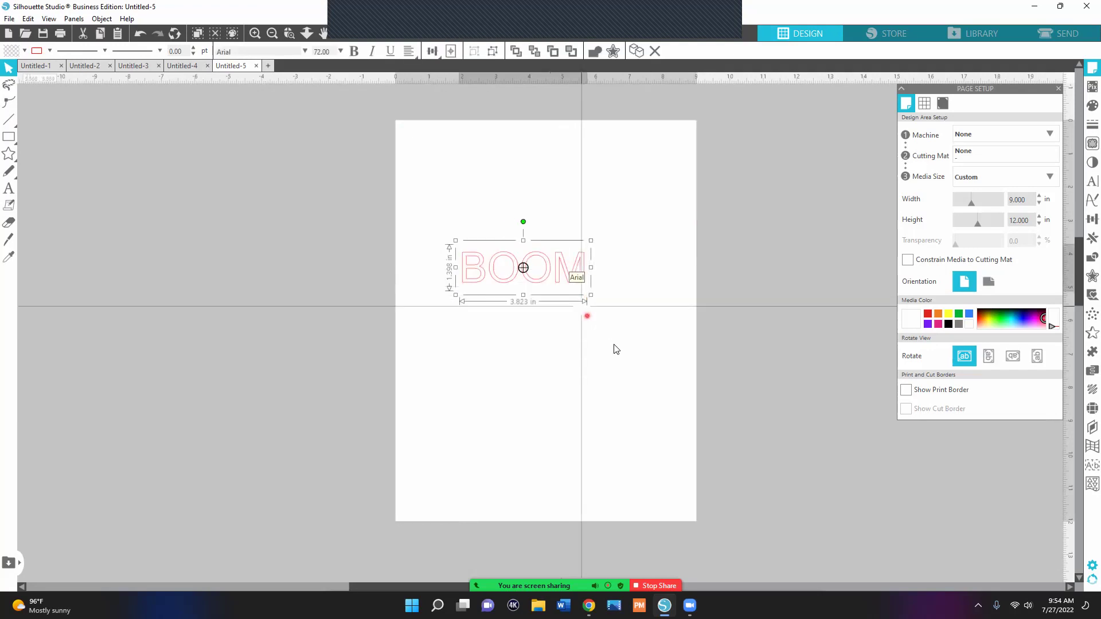
left_click_drag(601, 307, 575, 307)
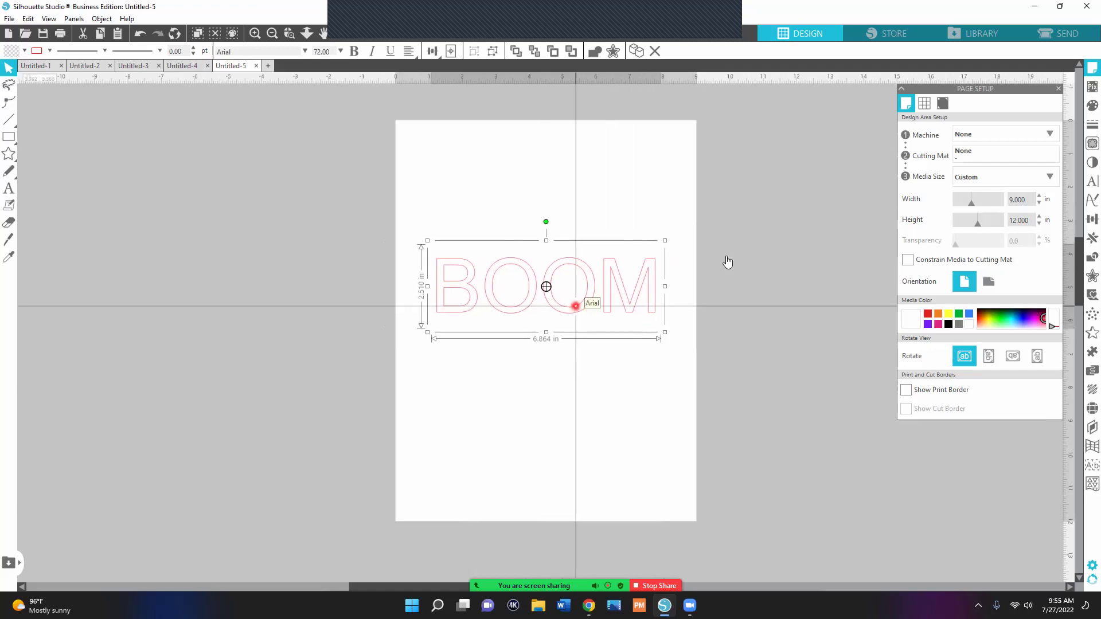
Step: Change the BOOM text font to Impact
left_click(1086, 181)
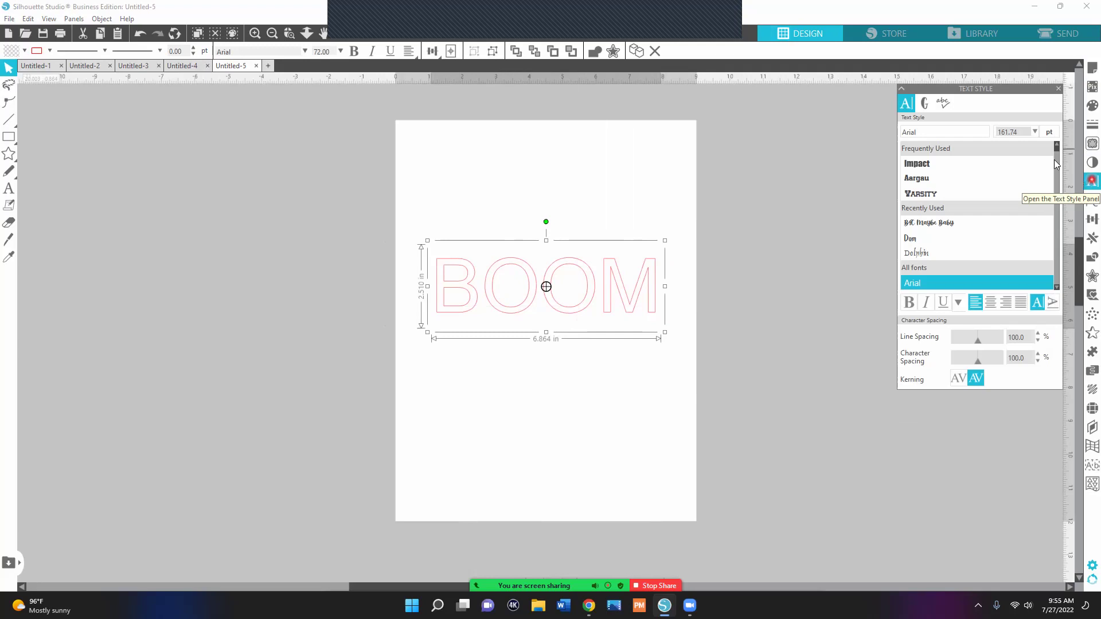
left_click(993, 165)
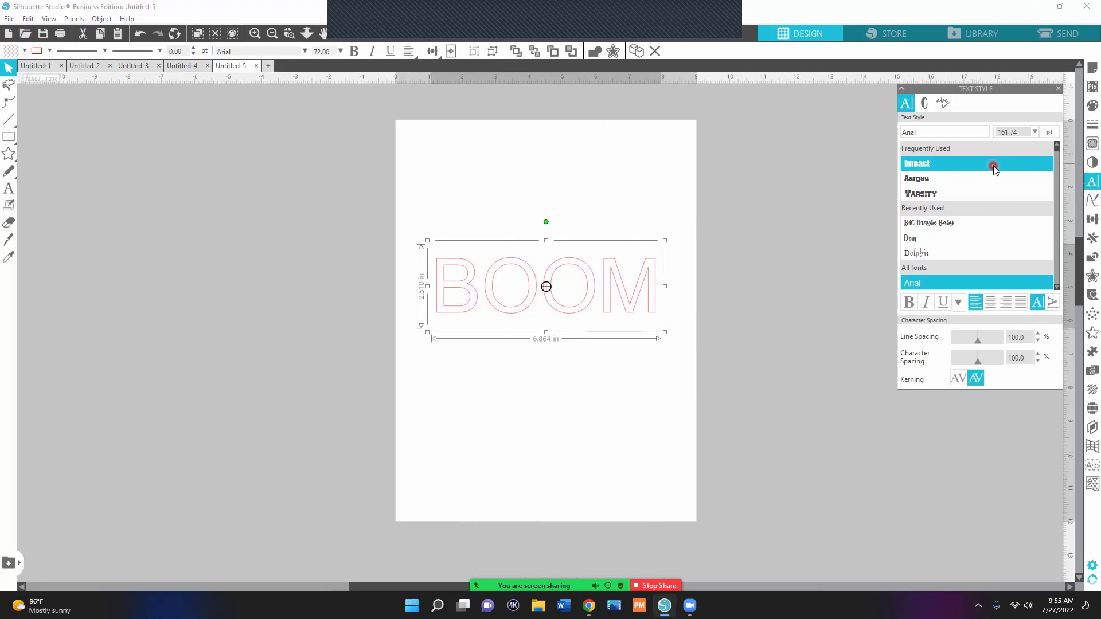
left_click(993, 165)
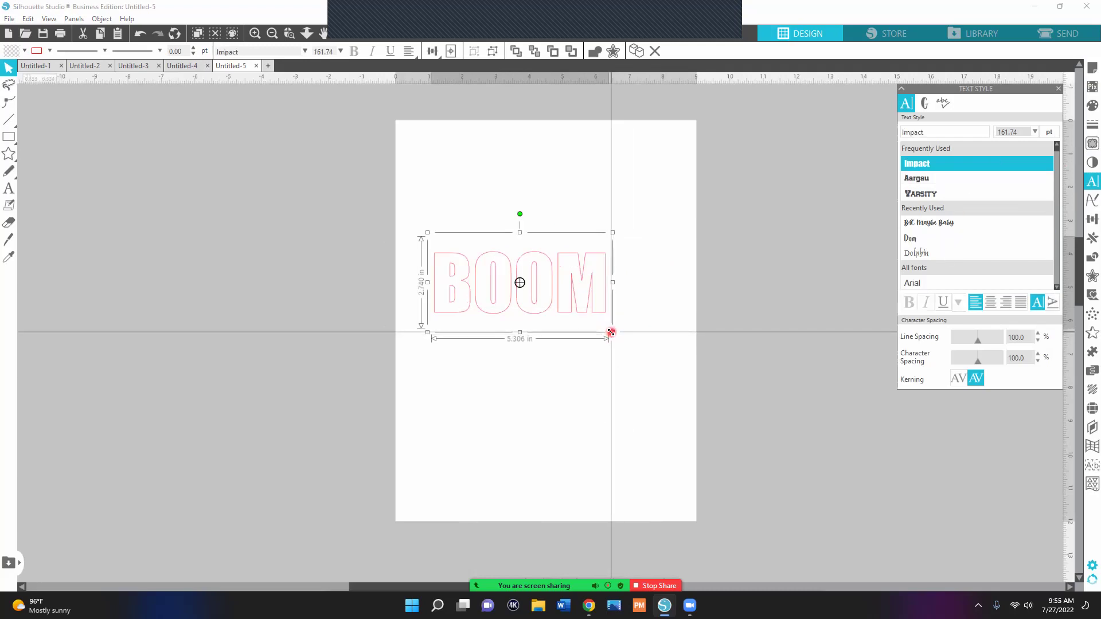
Step: Stretch BOOM to about 8.8 inches, nearly the full page width
left_click_drag(610, 334, 697, 380)
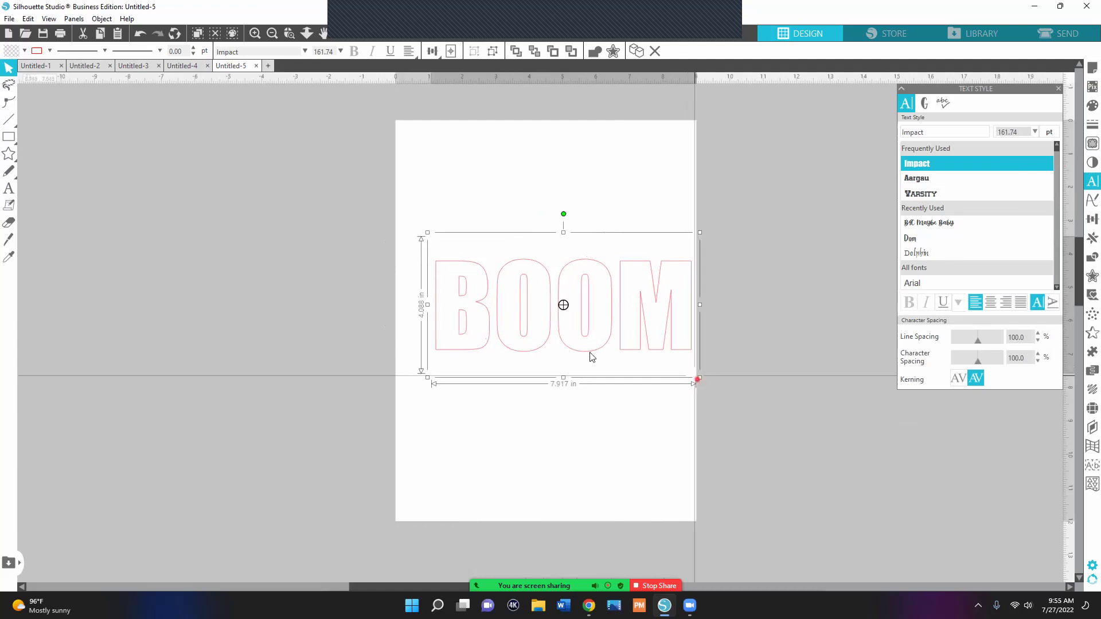
left_click(421, 381)
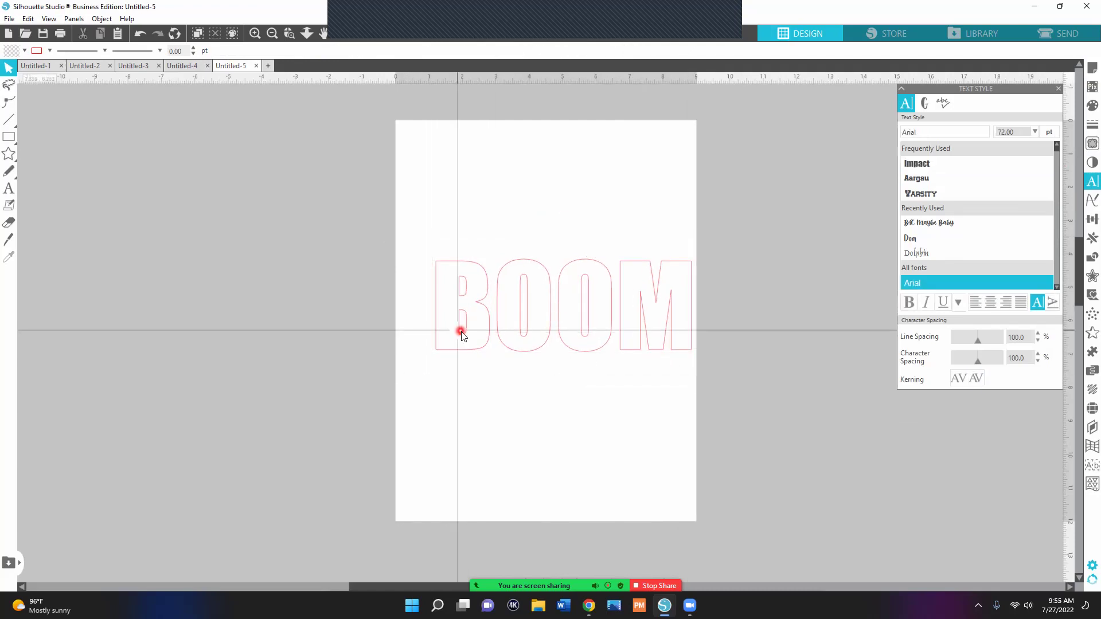
left_click(459, 333)
left_click_drag(425, 380, 392, 387)
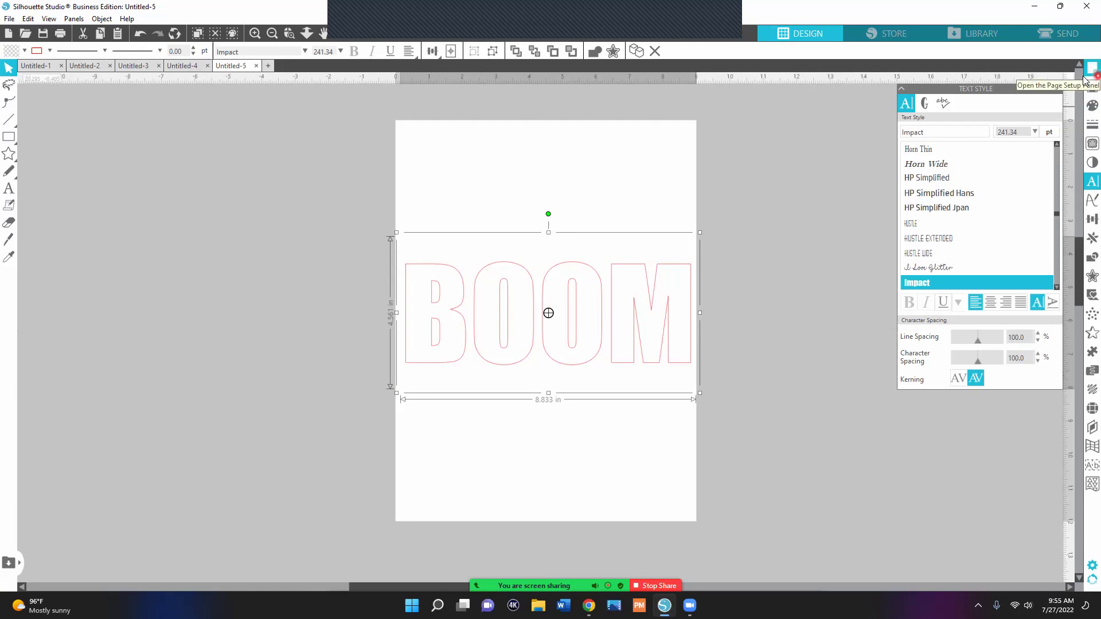
left_click(1084, 105)
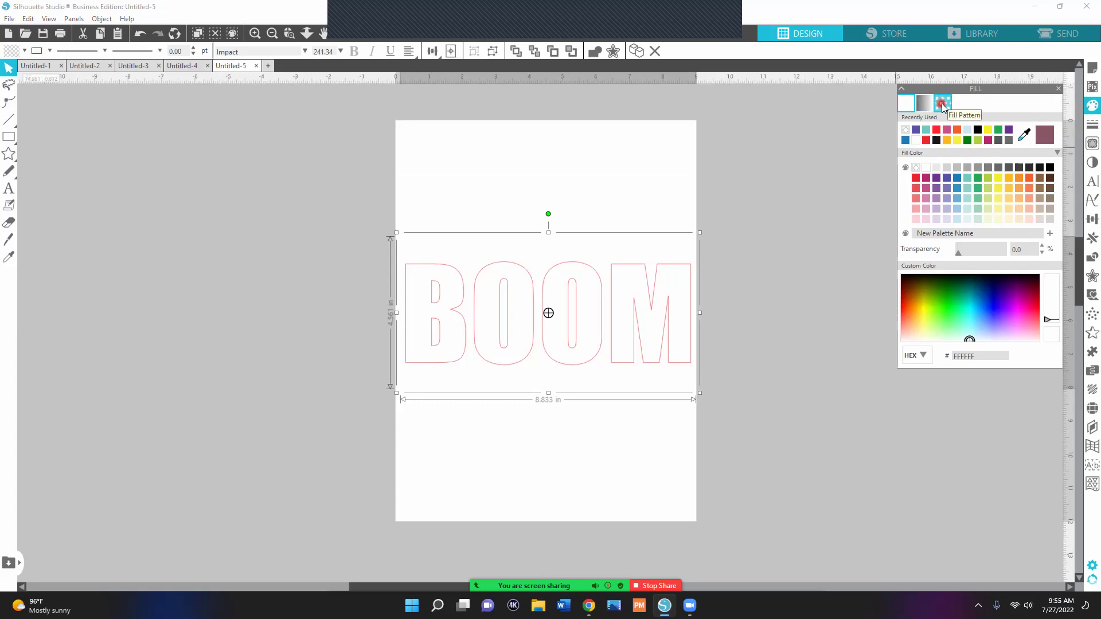
Step: Switch the Fill panel to the Fill Pattern swatches for BOOM
left_click(941, 104)
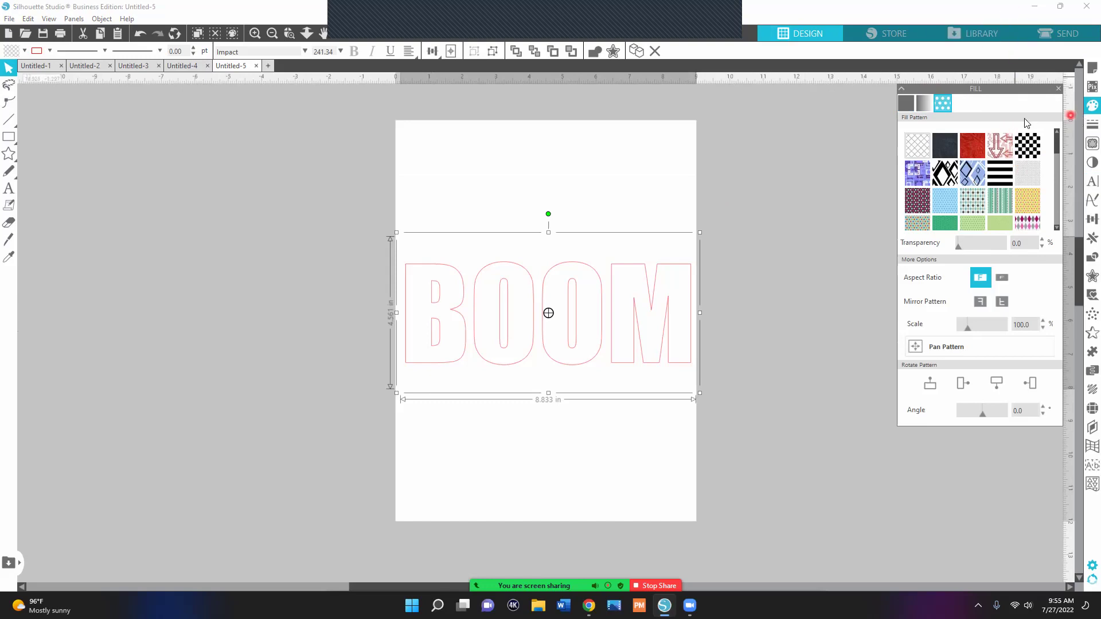
scroll(1024, 148, "down", 1)
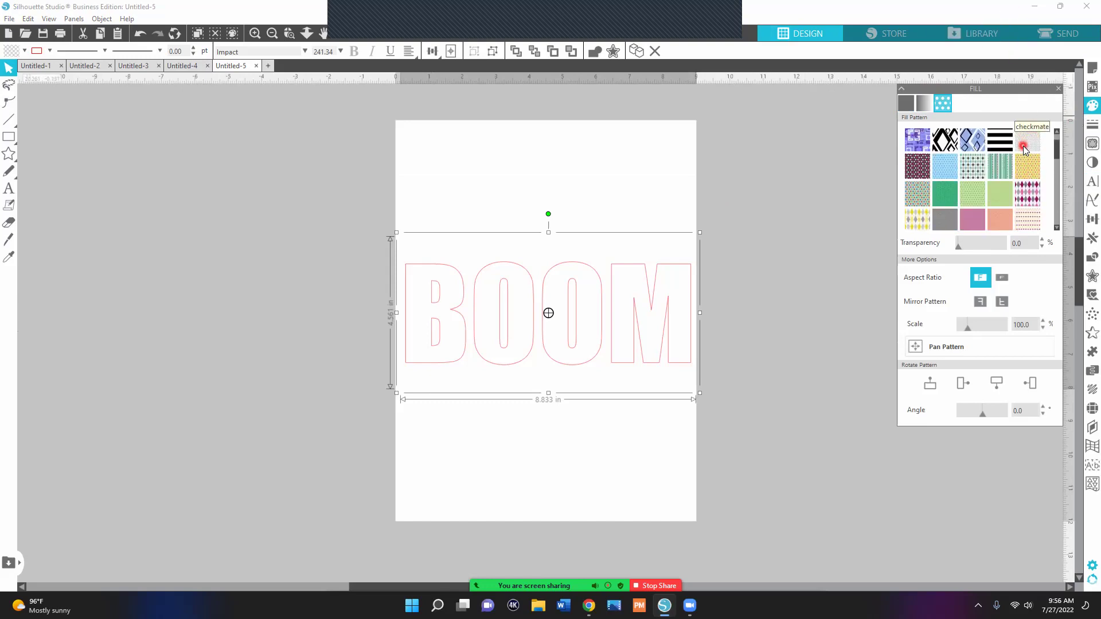
scroll(1024, 148, "down", 1)
Step: Try argyle, striped, hexagon, plaid, comic and star patterns, then apply pink-teal watercolour
left_click(1029, 164)
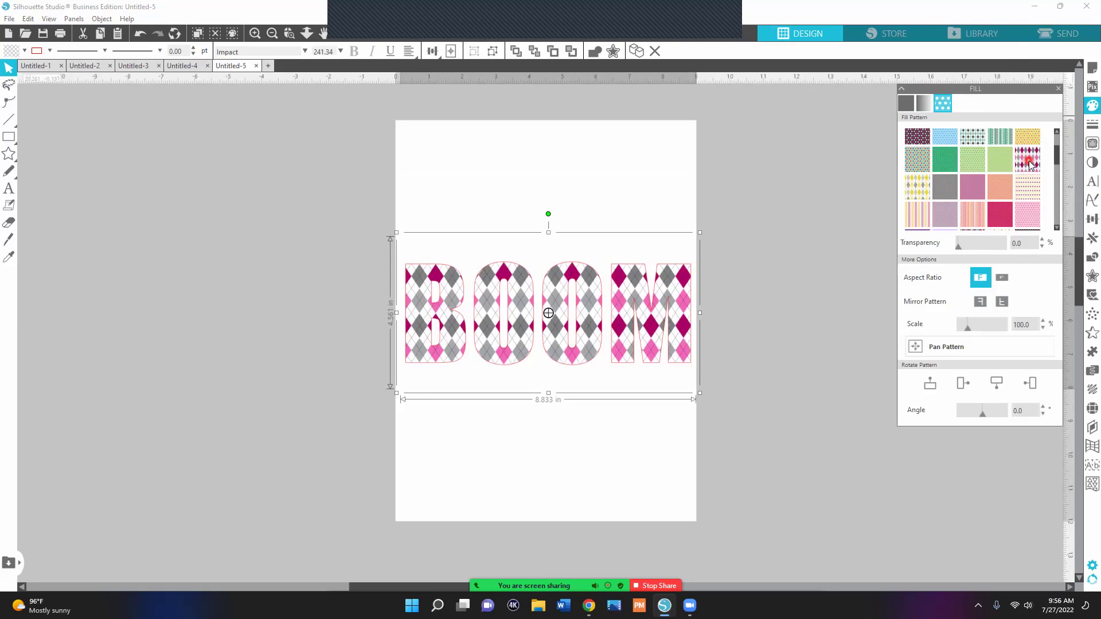
left_click(918, 215)
left_click(1006, 213)
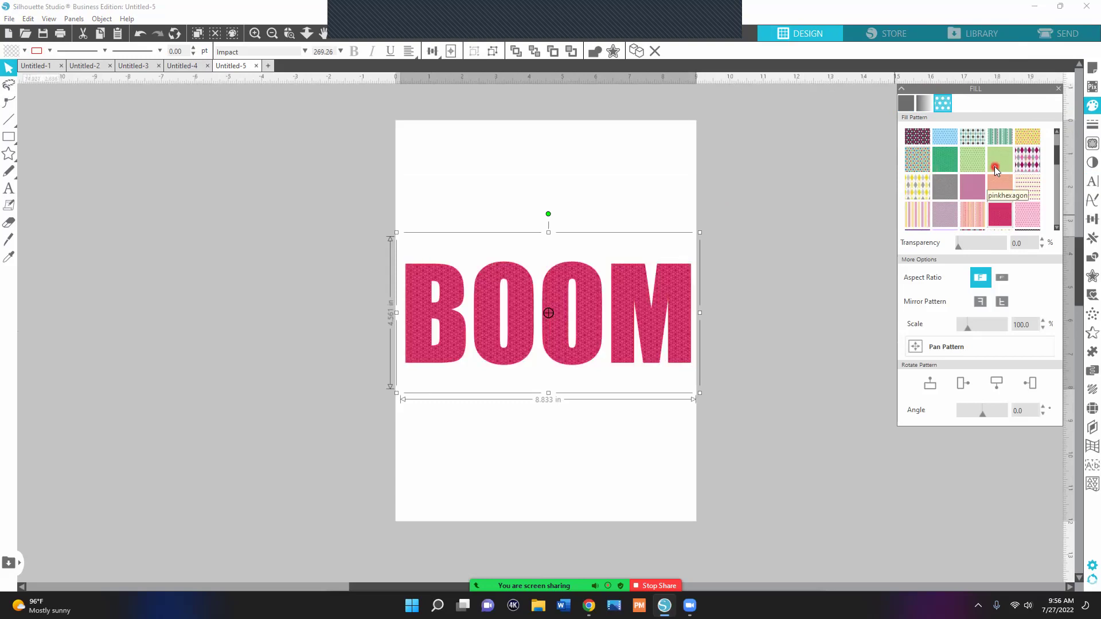
scroll(994, 167, "down", 3)
scroll(994, 168, "down", 3)
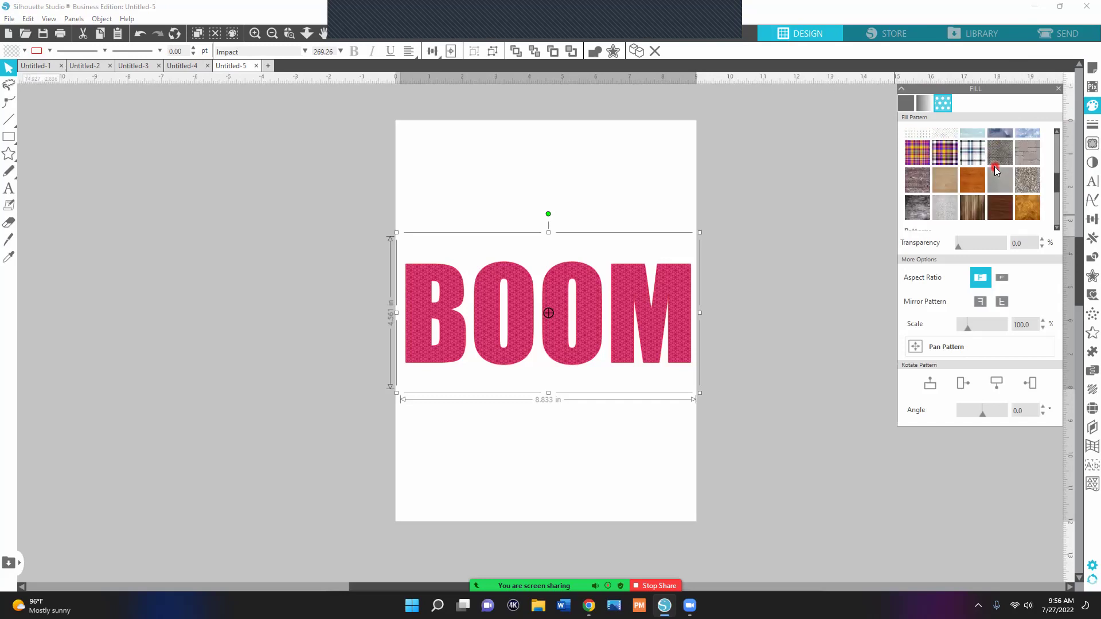
left_click(952, 151)
scroll(967, 158, "down", 2)
scroll(966, 158, "down", 1)
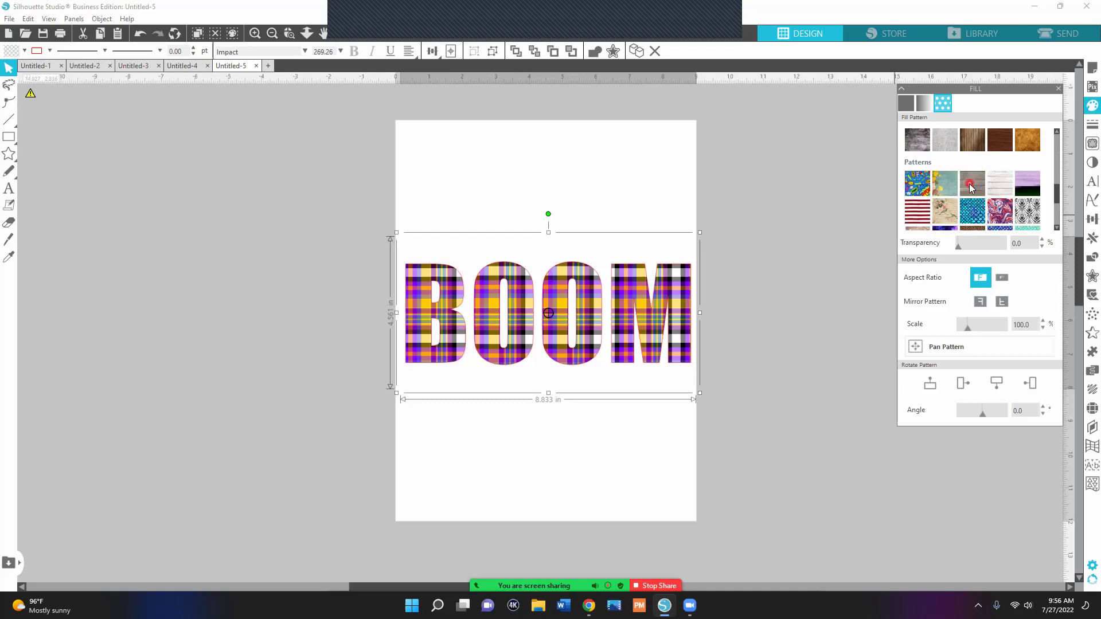
left_click(924, 185)
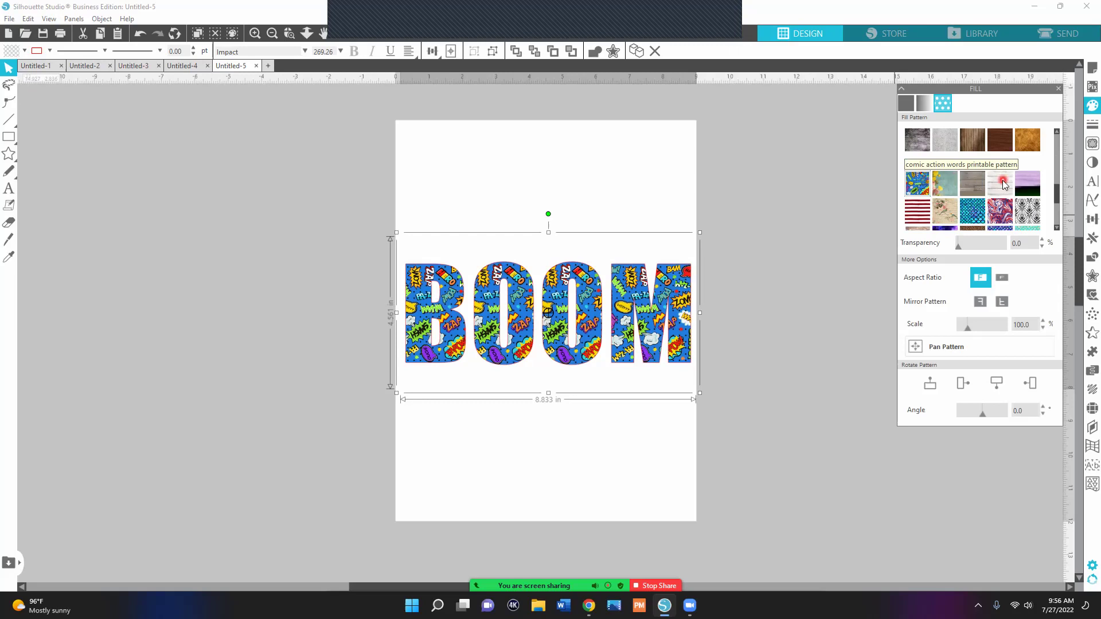
scroll(1002, 183, "down", 2)
scroll(1002, 186, "down", 2)
scroll(1002, 183, "down", 1)
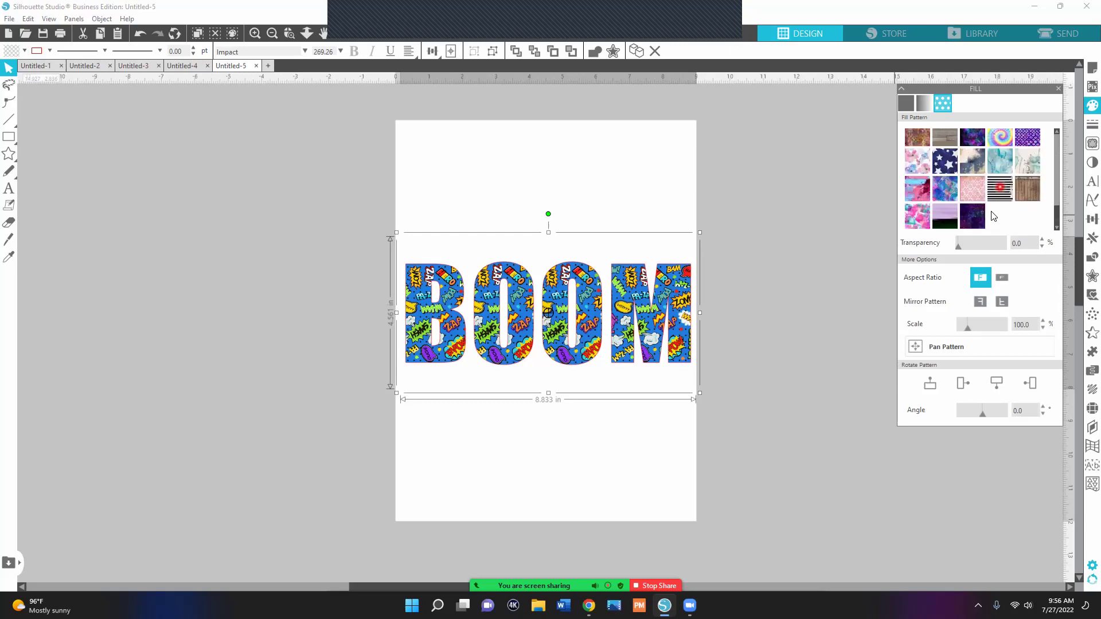
left_click(951, 166)
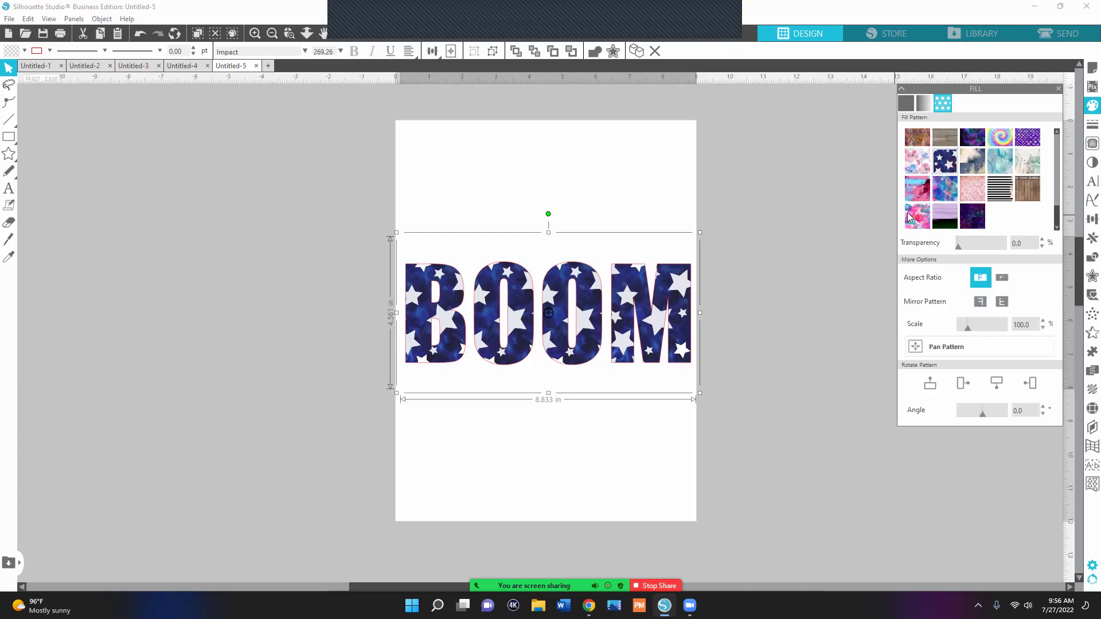
left_click(916, 217)
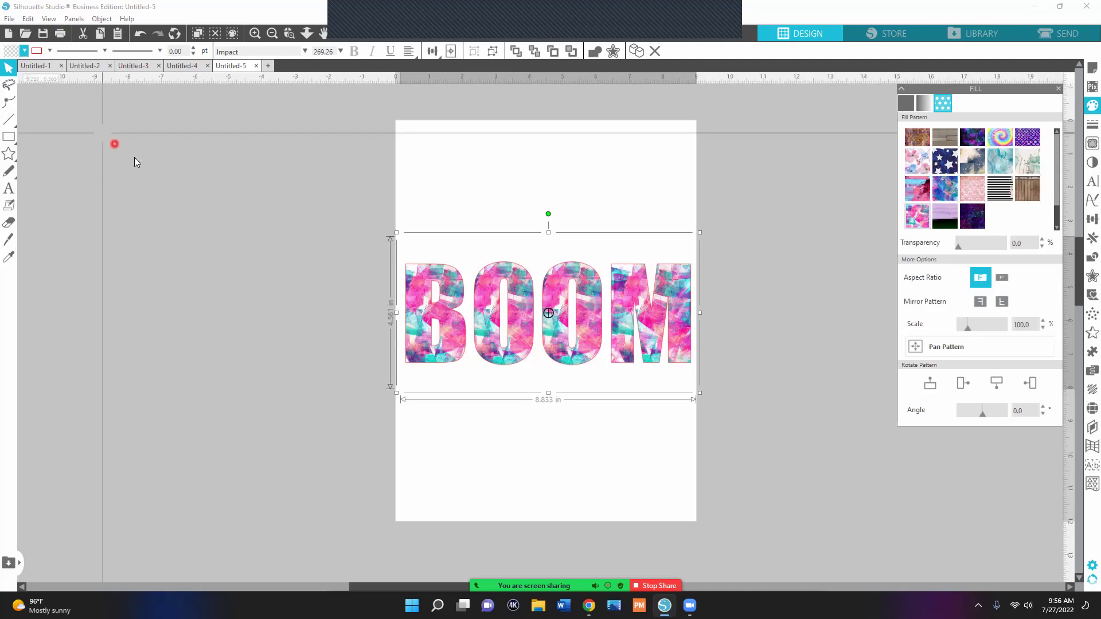
Step: Create a new blank document and pick 20220725_151009 from Downloads to merge
left_click(267, 66)
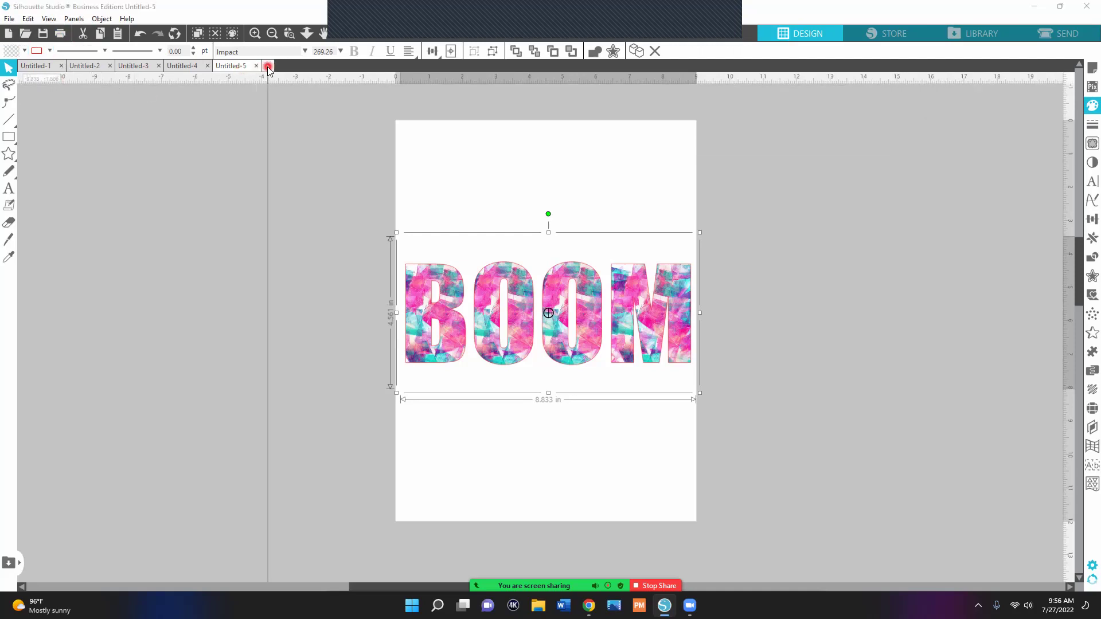
left_click(8, 19)
left_click(34, 93)
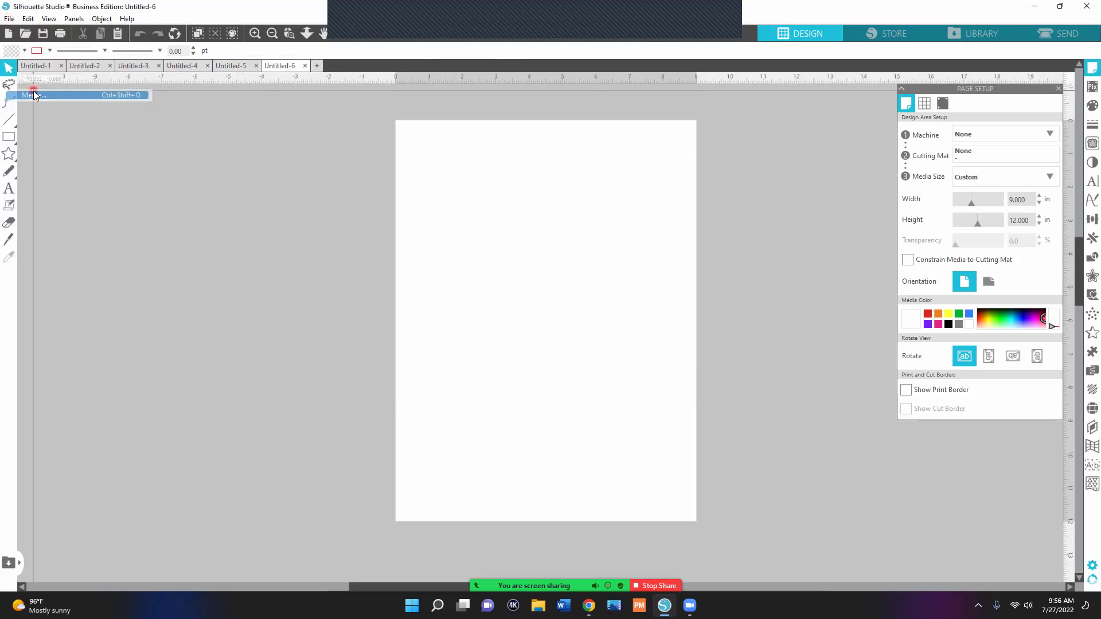
scroll(186, 180, "down", 1)
scroll(196, 206, "down", 1)
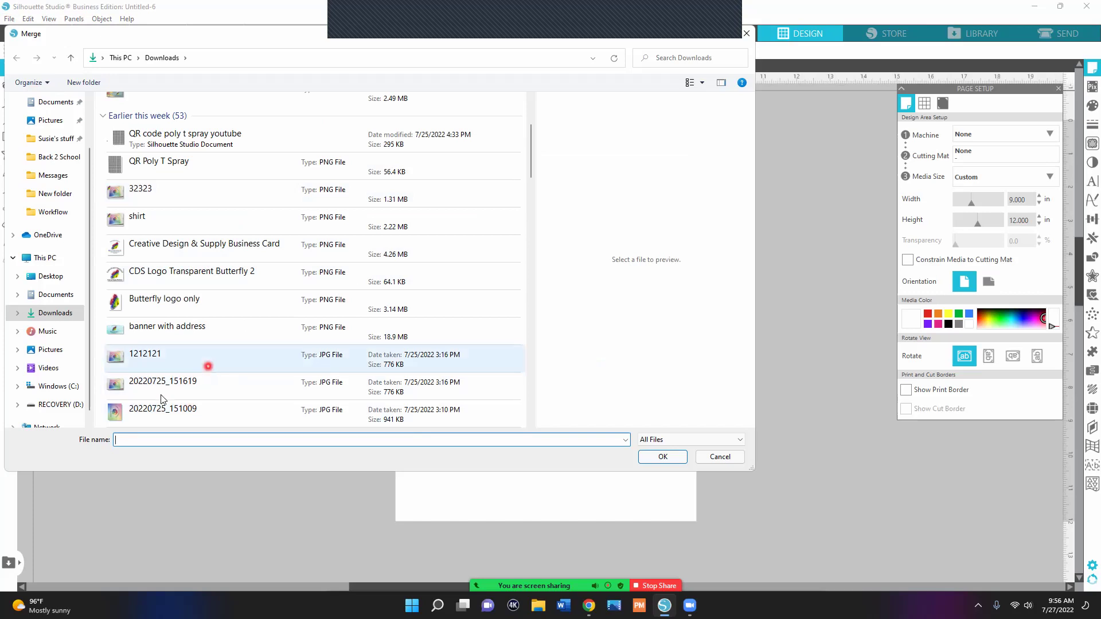
left_click(152, 412)
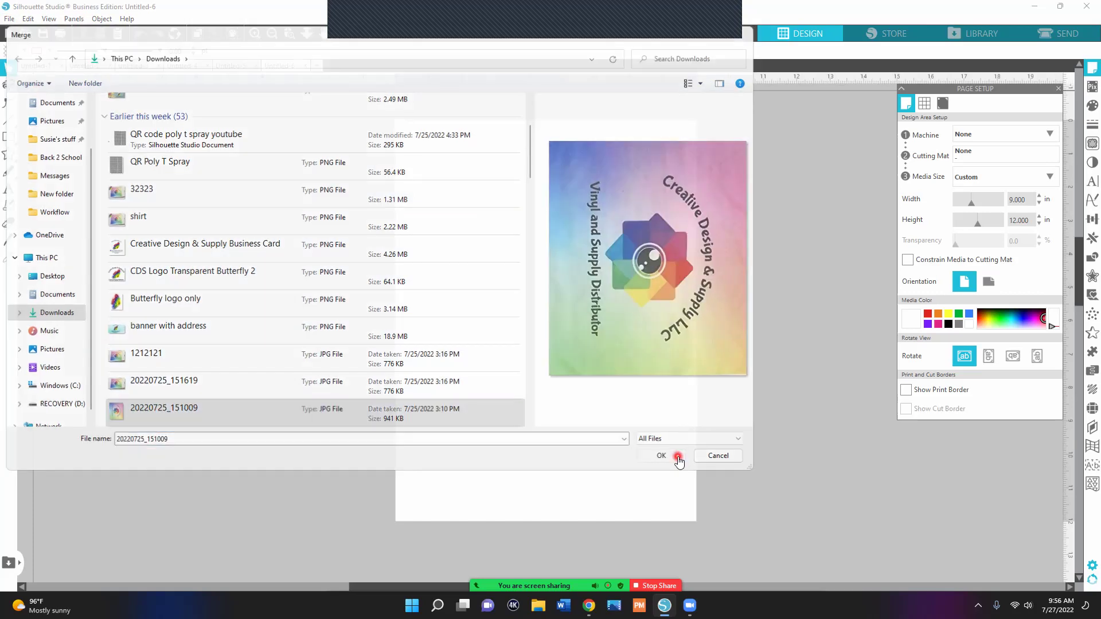
Step: Merge the rainbow logo photo and shrink it to about the page width
left_click(679, 458)
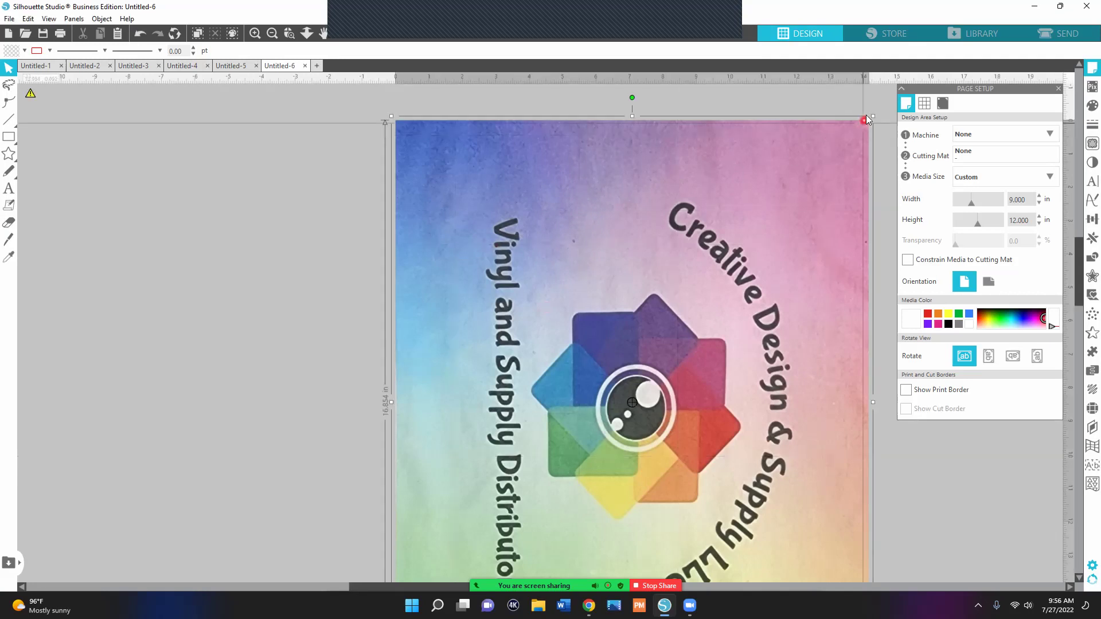
mouse_move(856, 130)
left_mouse_down()
mouse_move(654, 335)
mouse_move(646, 141)
left_mouse_up()
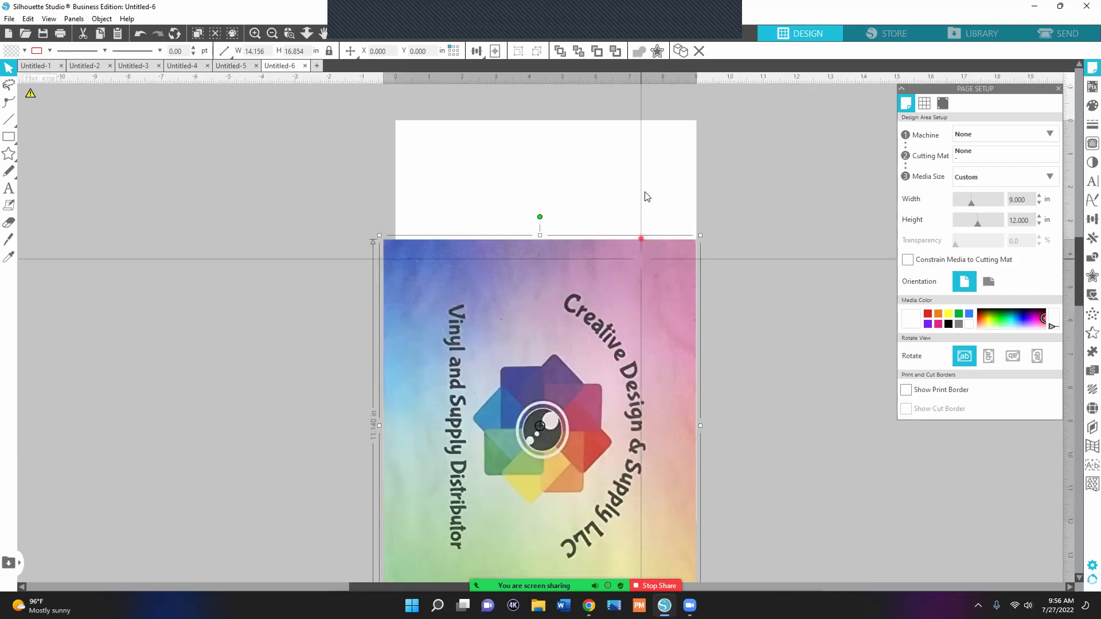
left_click(15, 19)
mouse_move(76, 126)
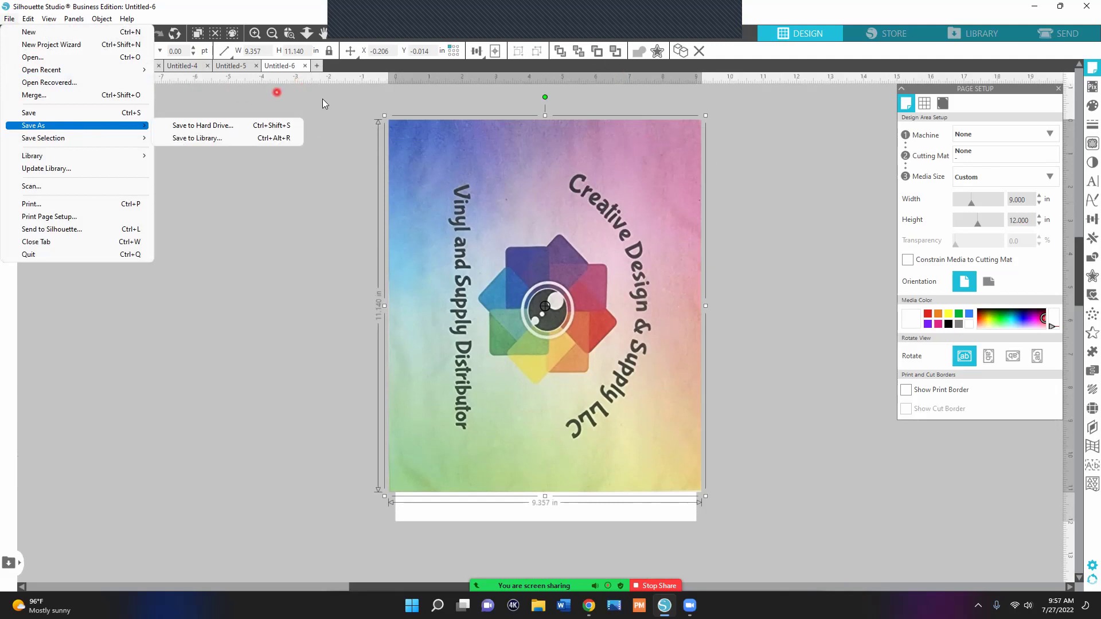
Step: Switch to the Untitled-5 tab showing the watercolour-filled BOOM
left_click(231, 70)
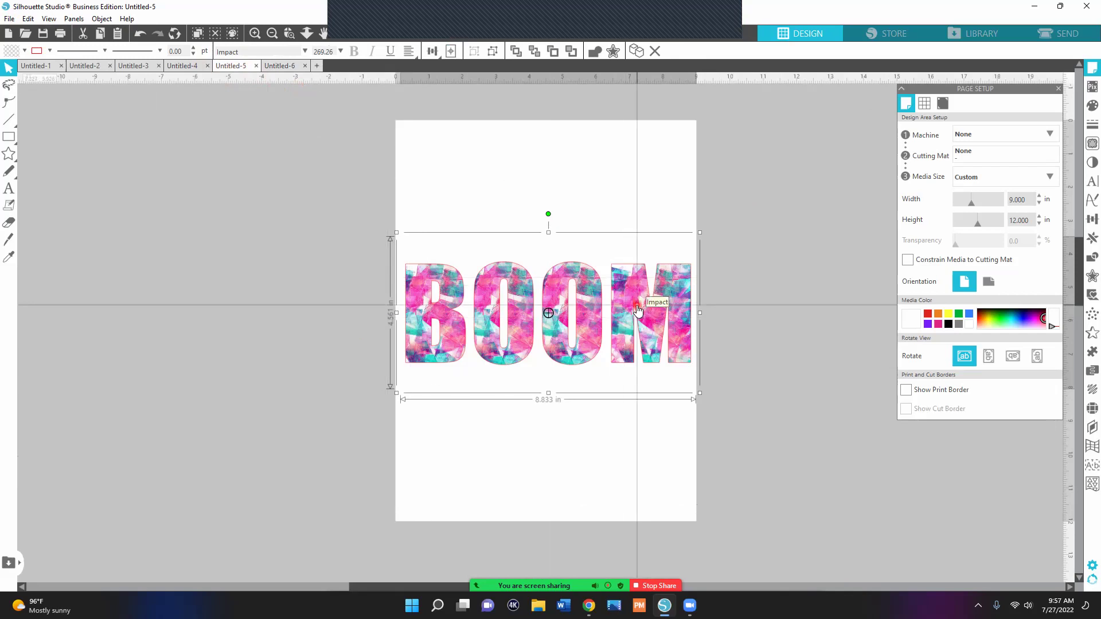
Step: Add a second BOOM text box above the first BOOM
left_click(9, 188)
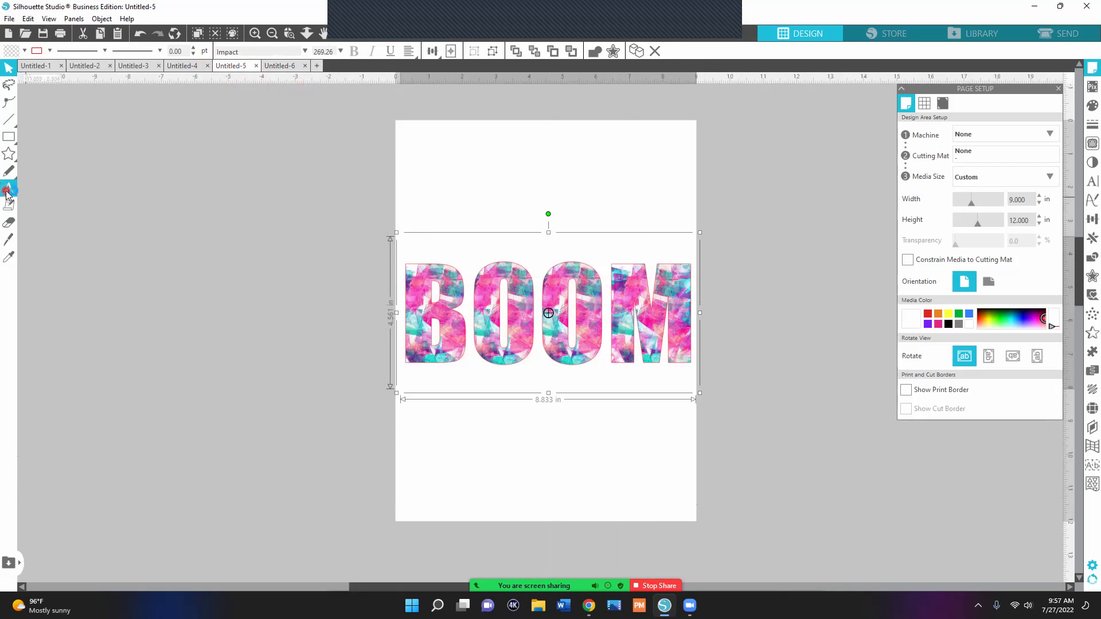
left_click(452, 187)
type("B")
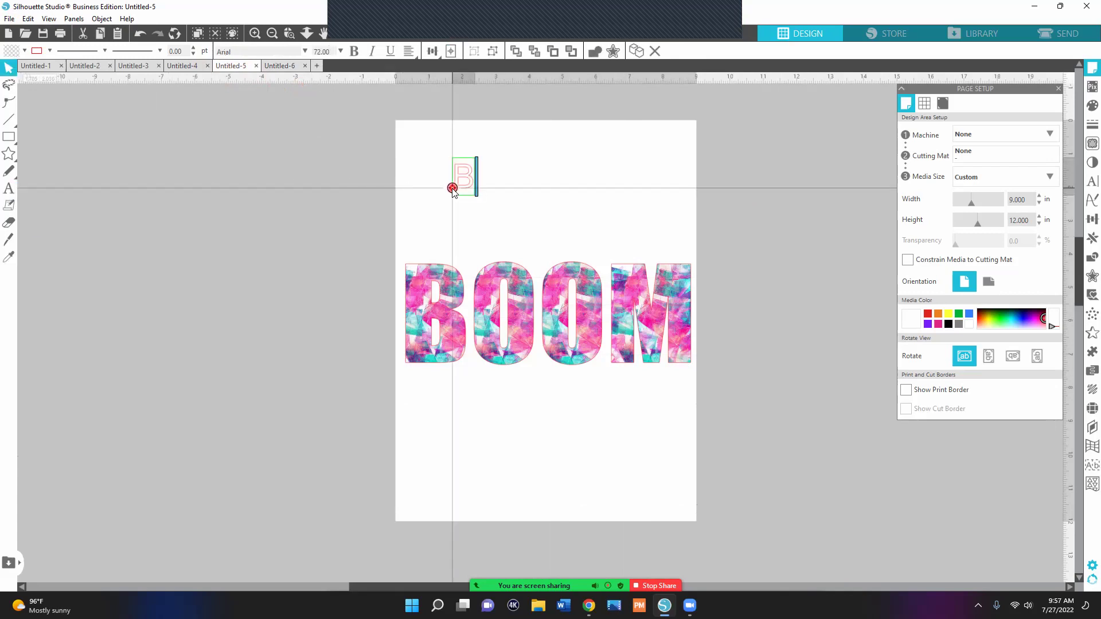
type("OOM")
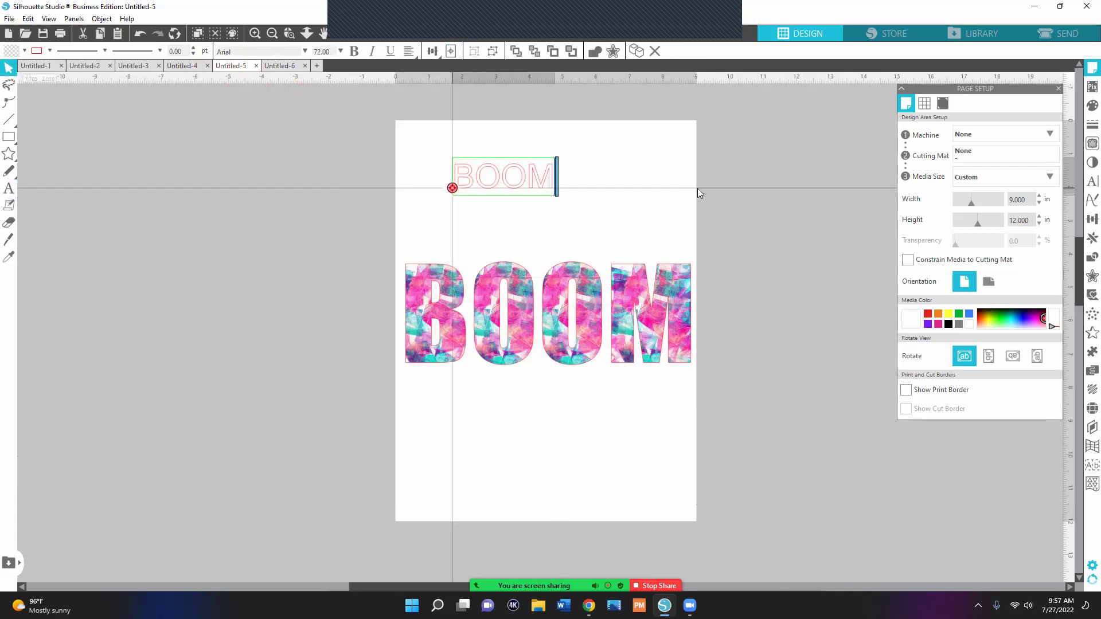
left_click(729, 184)
left_click(546, 184)
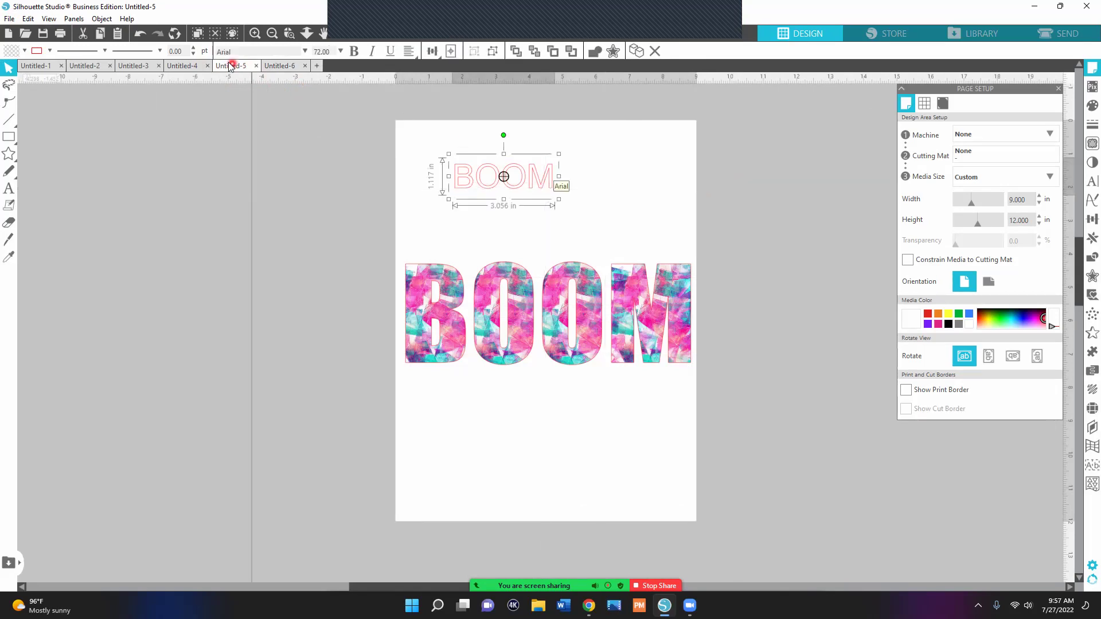
Step: Copy the logo photo from the Untitled-6 document
left_click(279, 70)
right_click(471, 273)
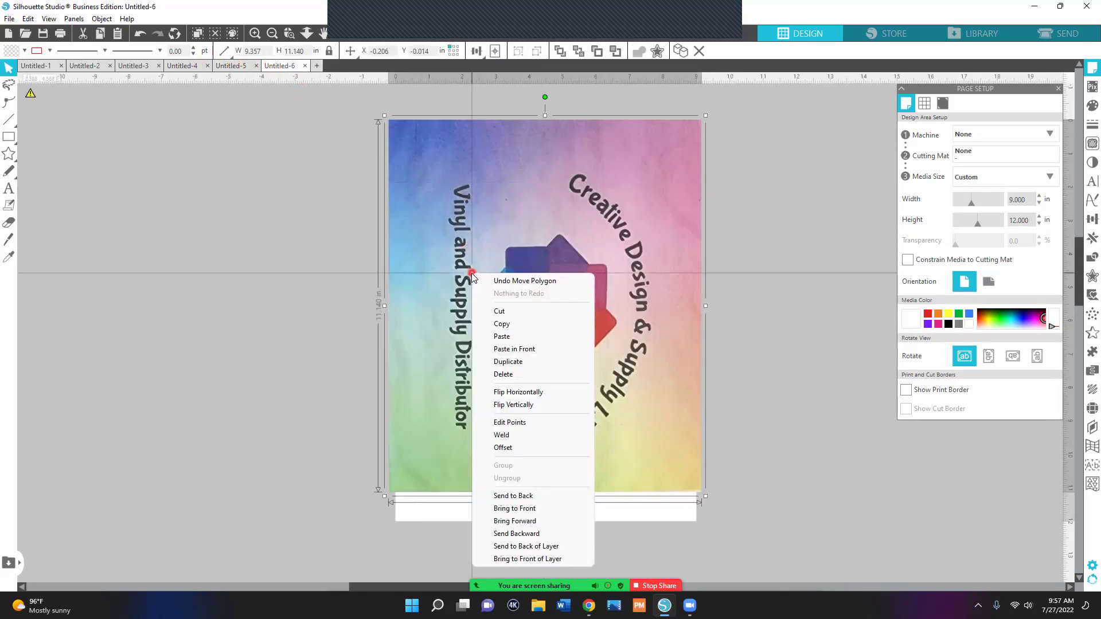
left_click(499, 335)
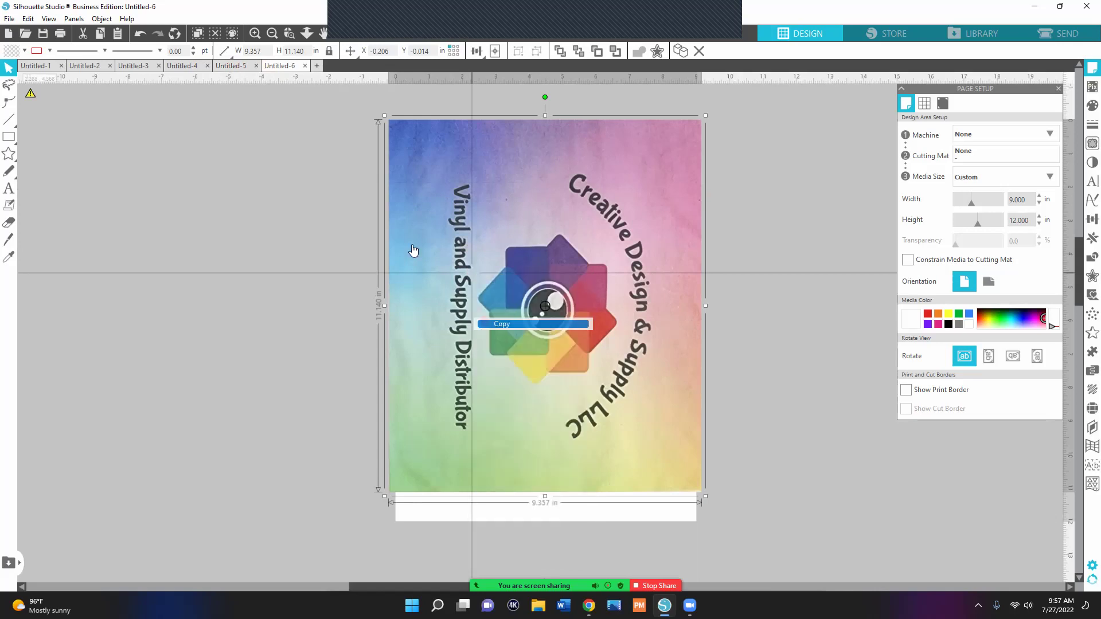
Step: Back in Untitled-5, enlarge the outline BOOM across the page width
left_click(233, 66)
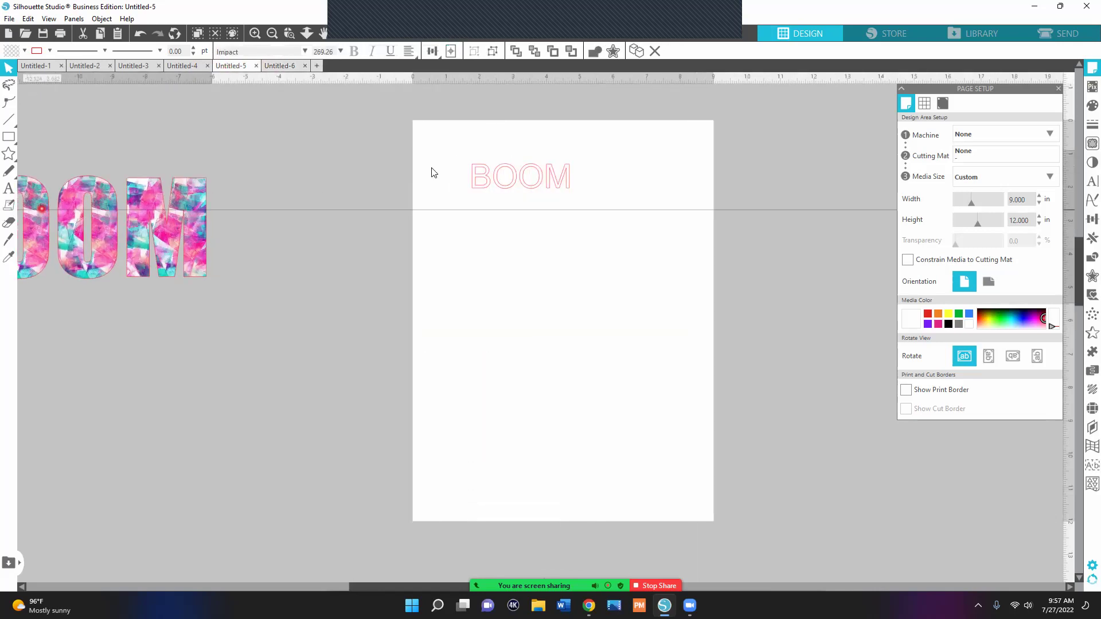
left_click(489, 175)
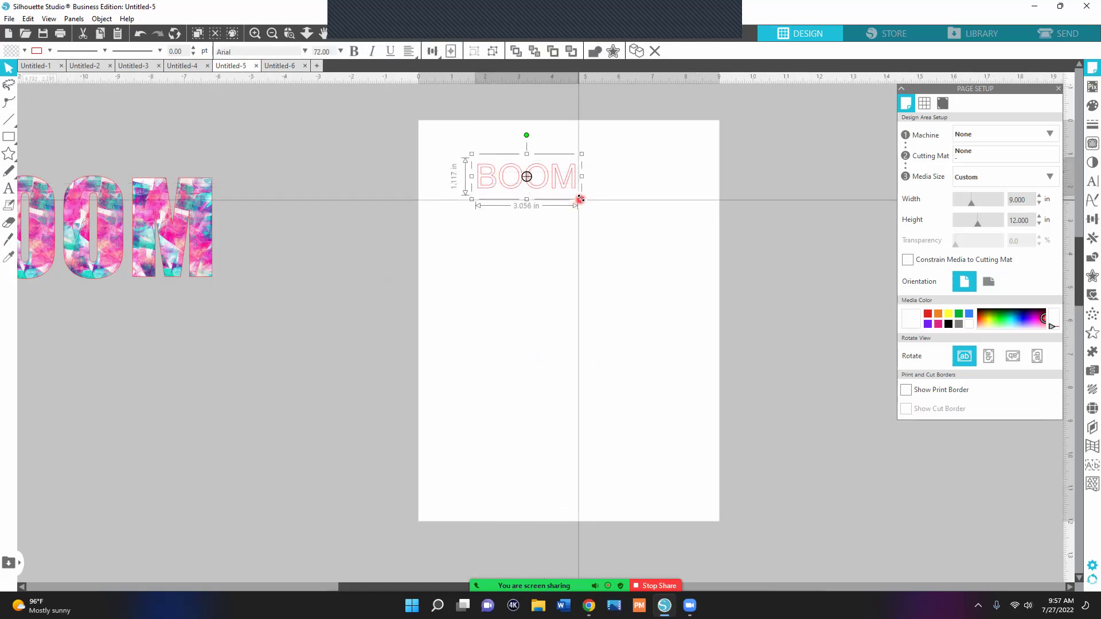
left_click_drag(580, 199, 597, 365)
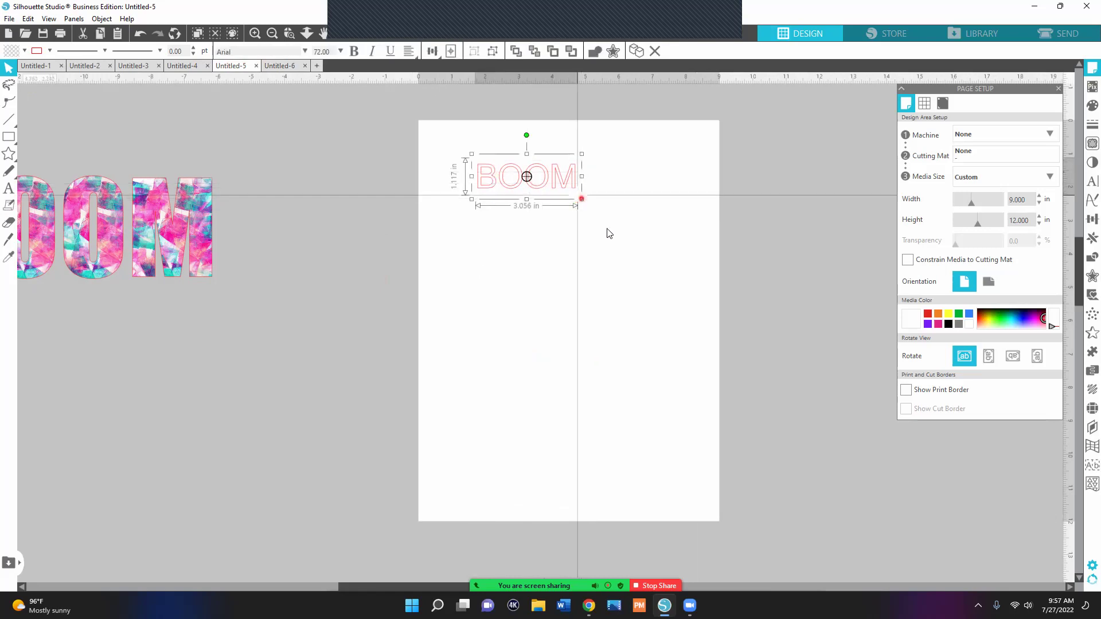
Step: Paste the logo photo below the outline BOOM and rotate it level
right_click(597, 365)
left_click(651, 90)
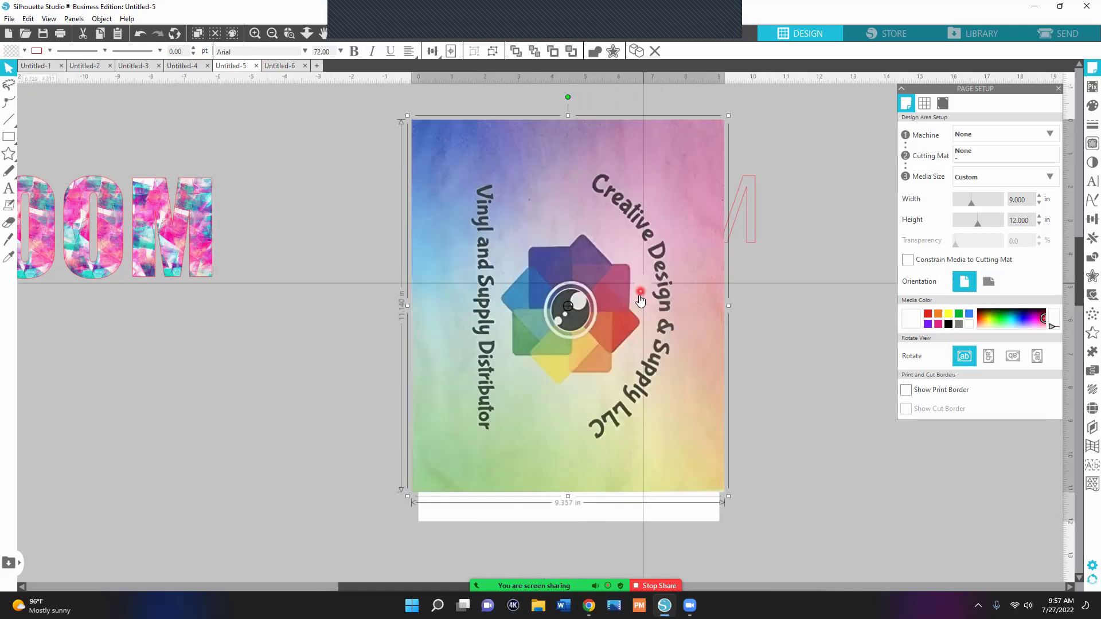
left_click_drag(640, 300, 643, 465)
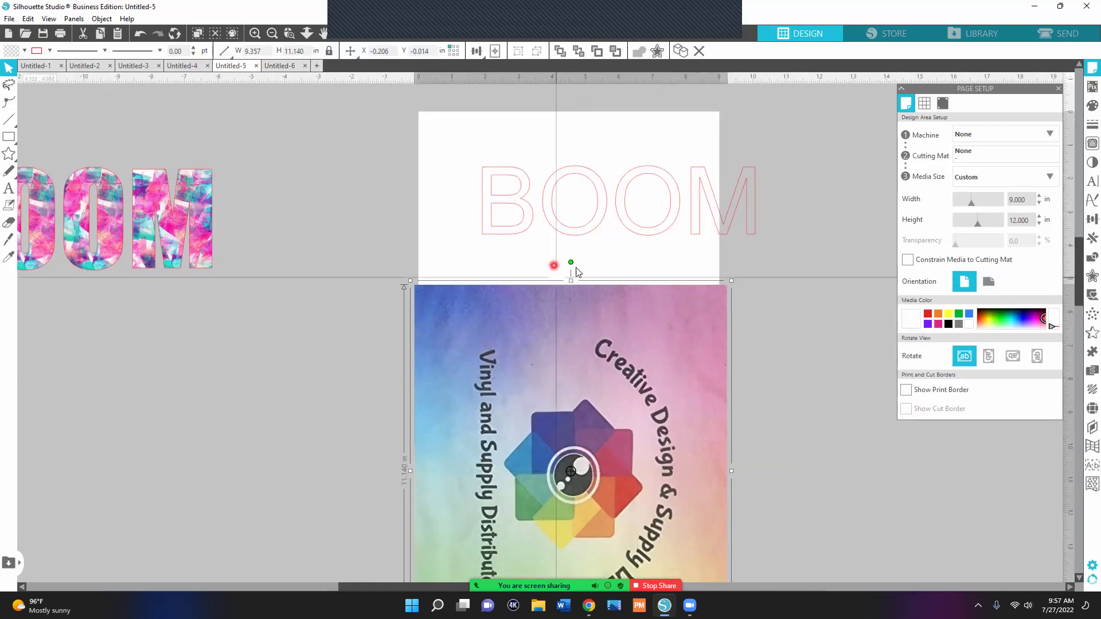
mouse_move(570, 262)
left_mouse_down()
mouse_move(297, 501)
mouse_move(311, 470)
left_mouse_up()
Step: Set the outline BOOM in Impact and make it larger
left_click(607, 212)
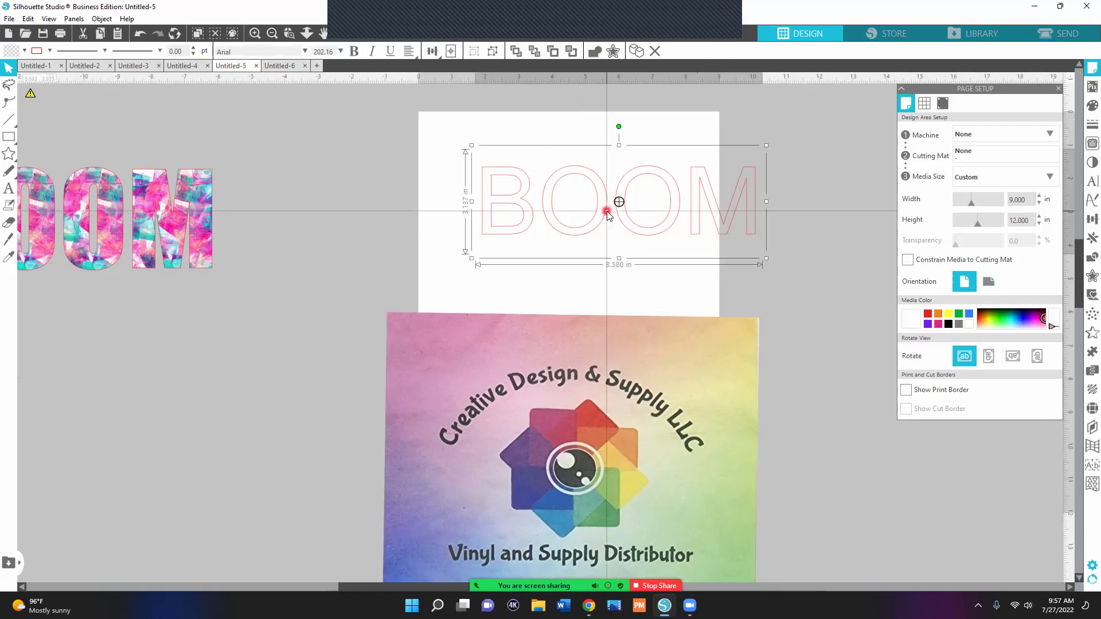
left_click(1090, 181)
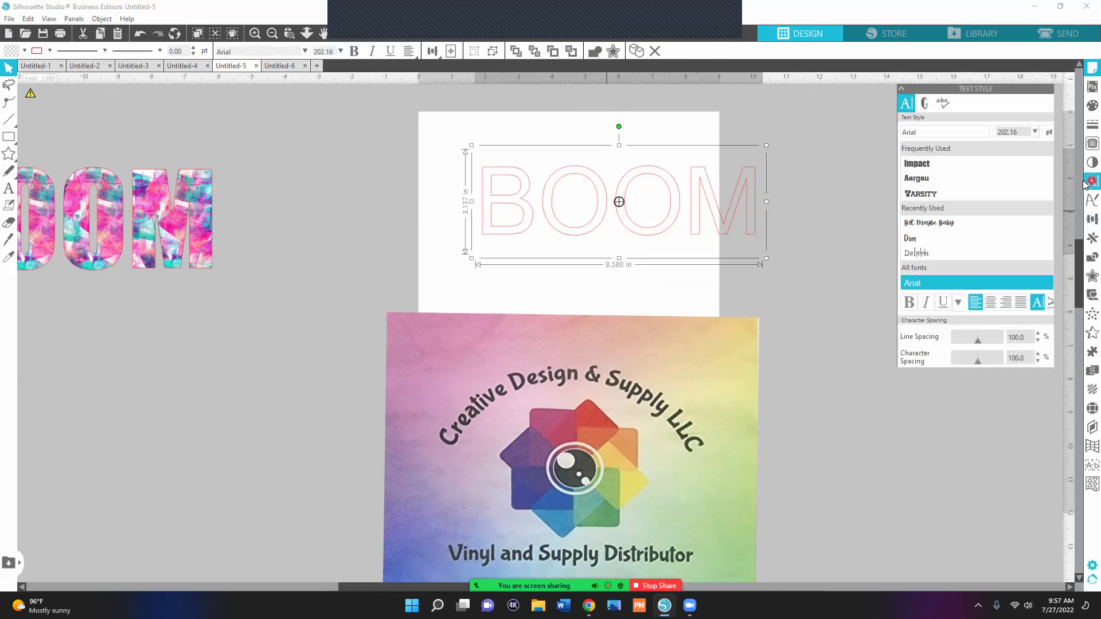
left_click(963, 162)
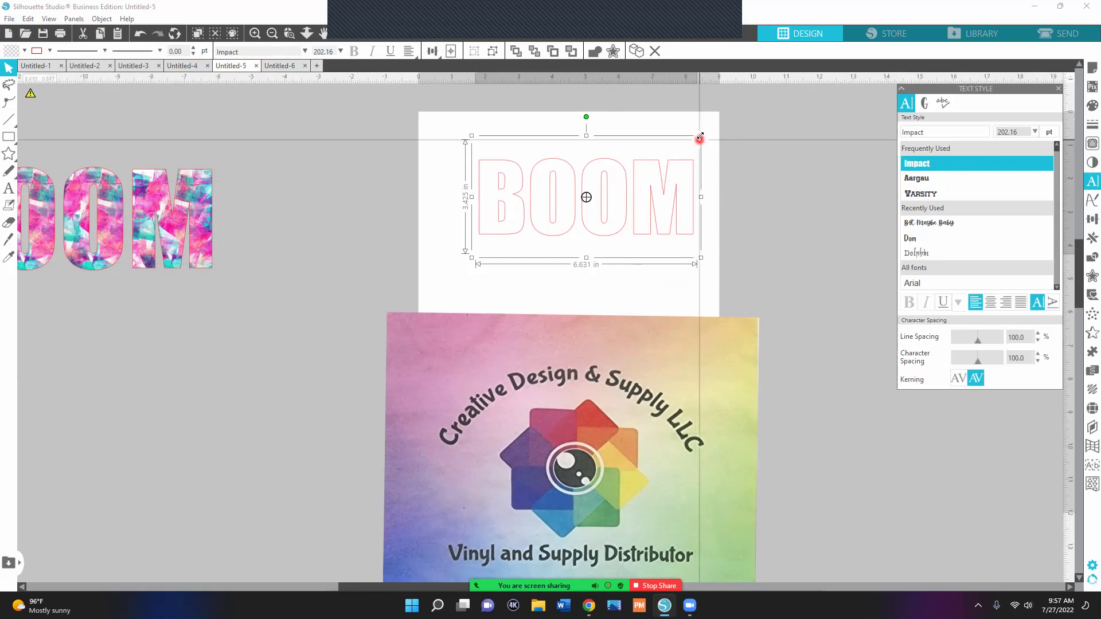
left_click_drag(700, 138, 788, 125)
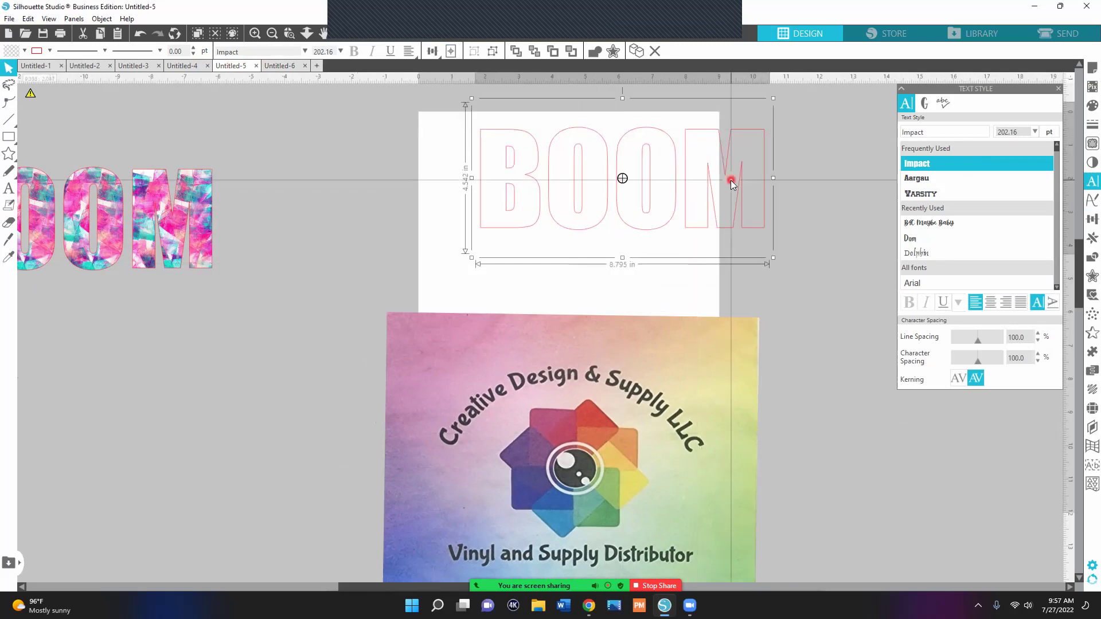
Step: Ungroup the outline BOOM into separate letters
left_click(703, 160)
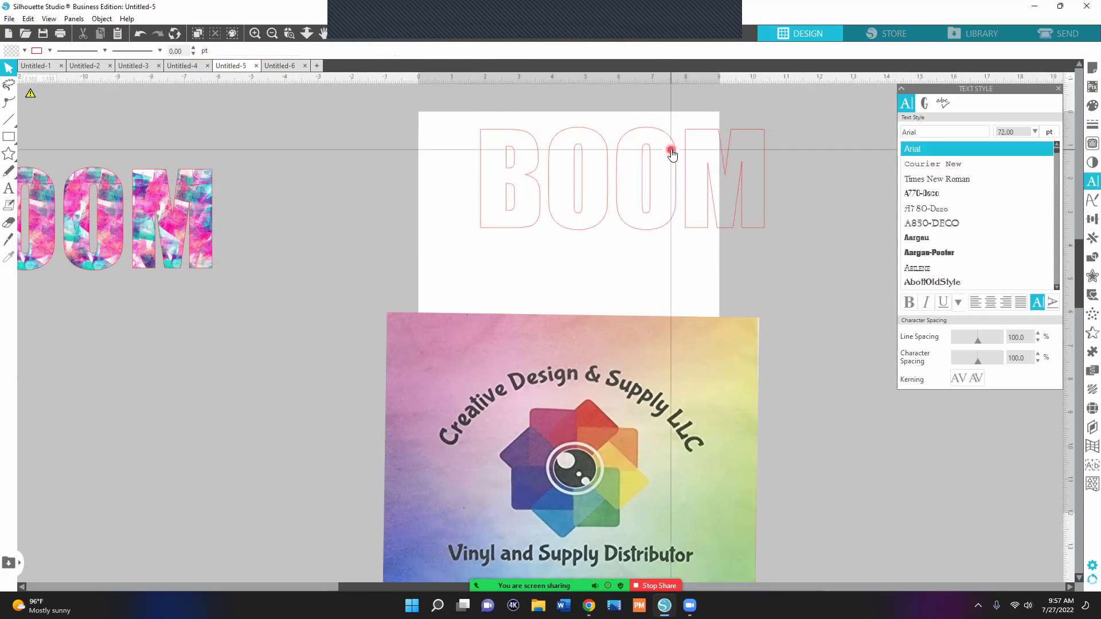
left_click(671, 154)
right_click(671, 151)
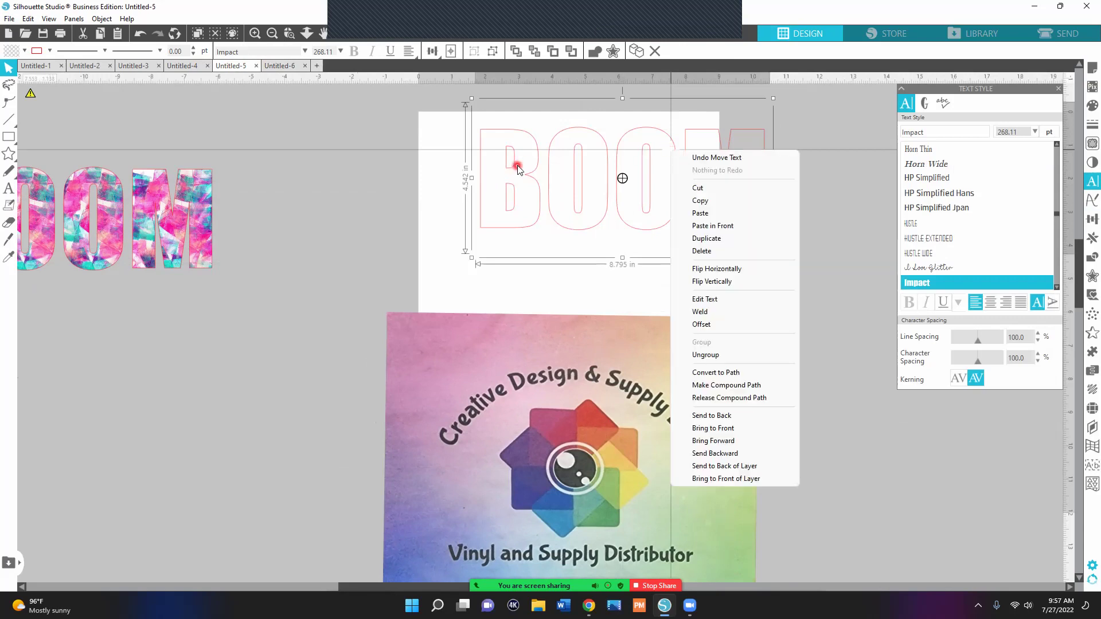
left_click(695, 355)
Step: Lay the logo photo over the letter B and select both together
left_click(572, 275)
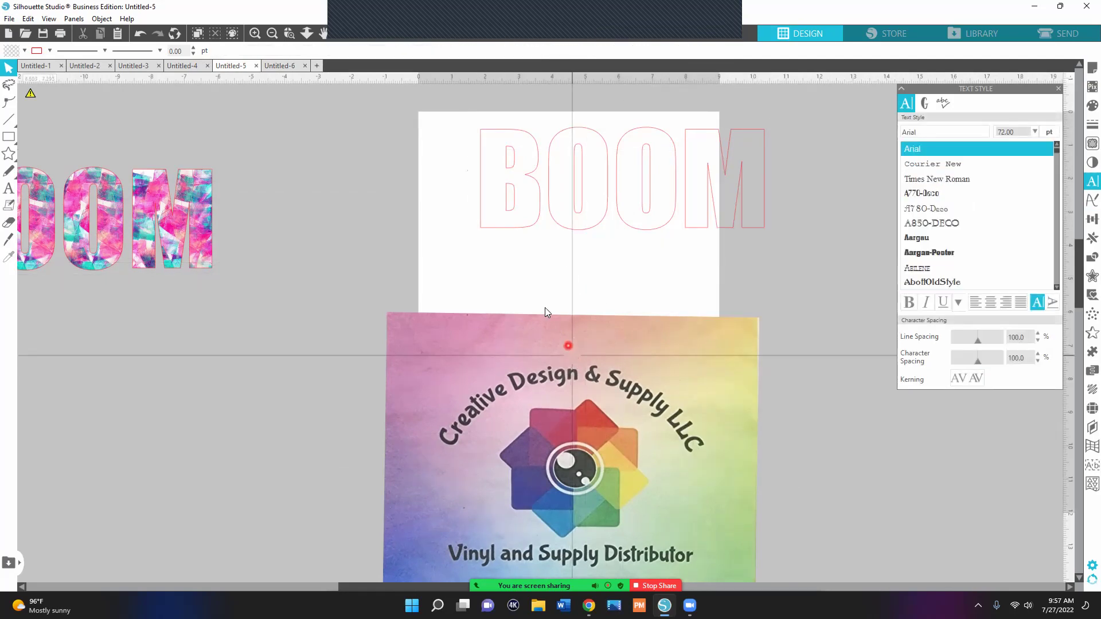
left_click_drag(537, 346, 343, 198)
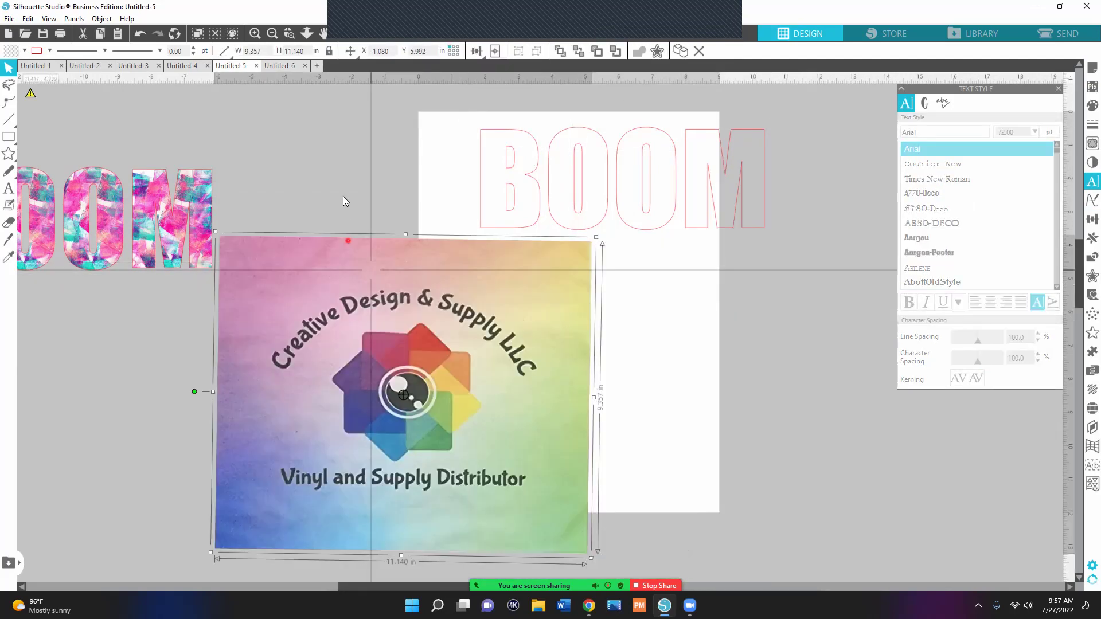
left_click_drag(320, 137, 317, 116)
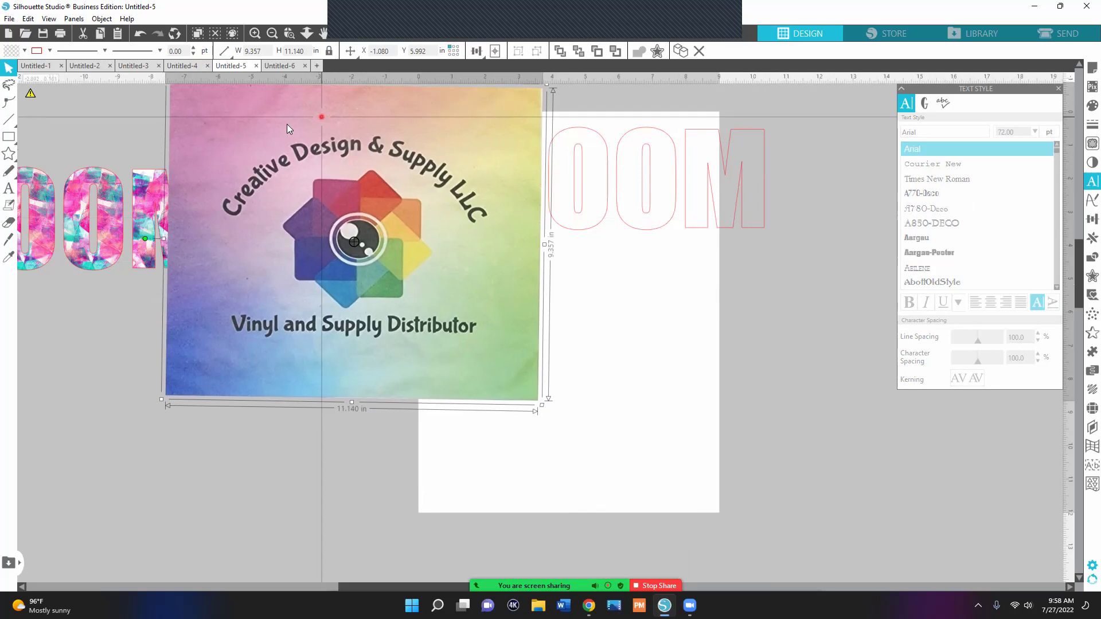
left_click_drag(53, 230, 279, 430)
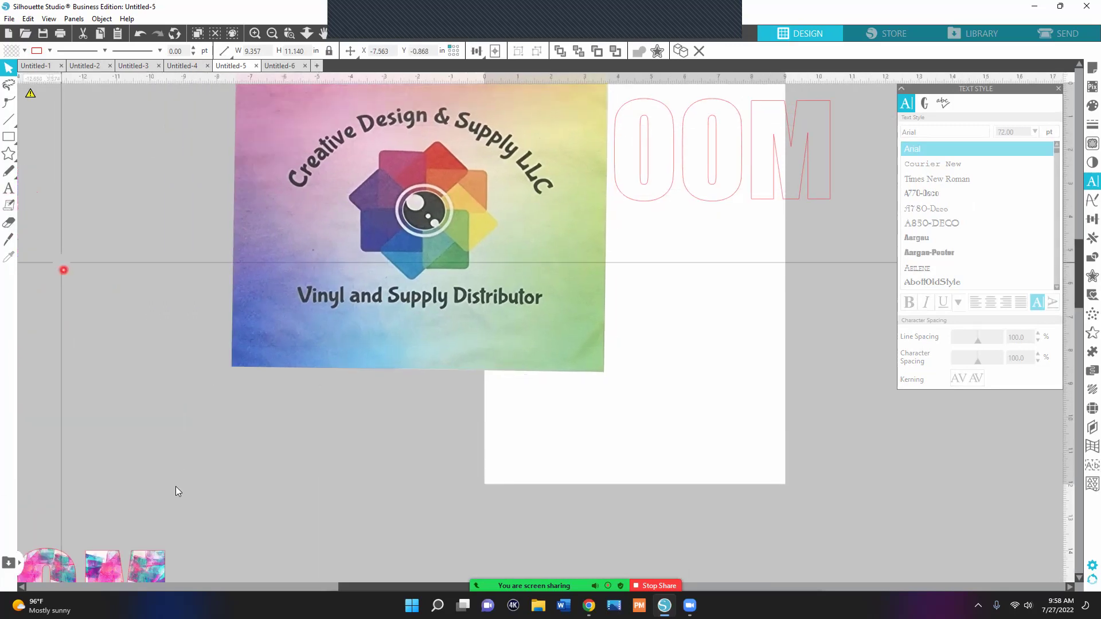
left_click_drag(587, 205, 604, 86)
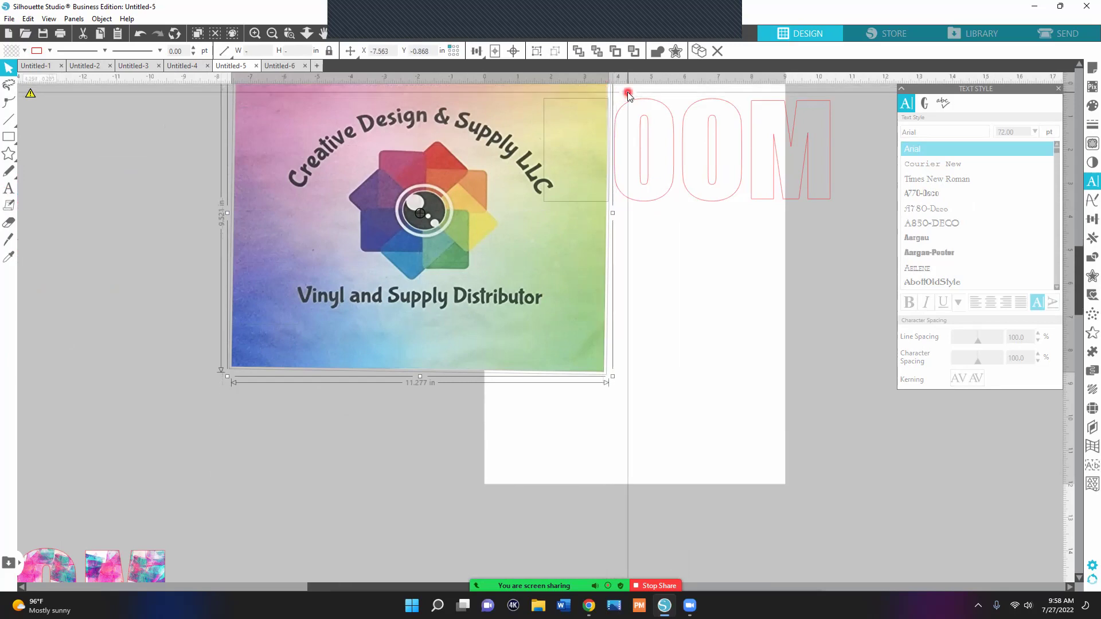
left_click(1092, 257)
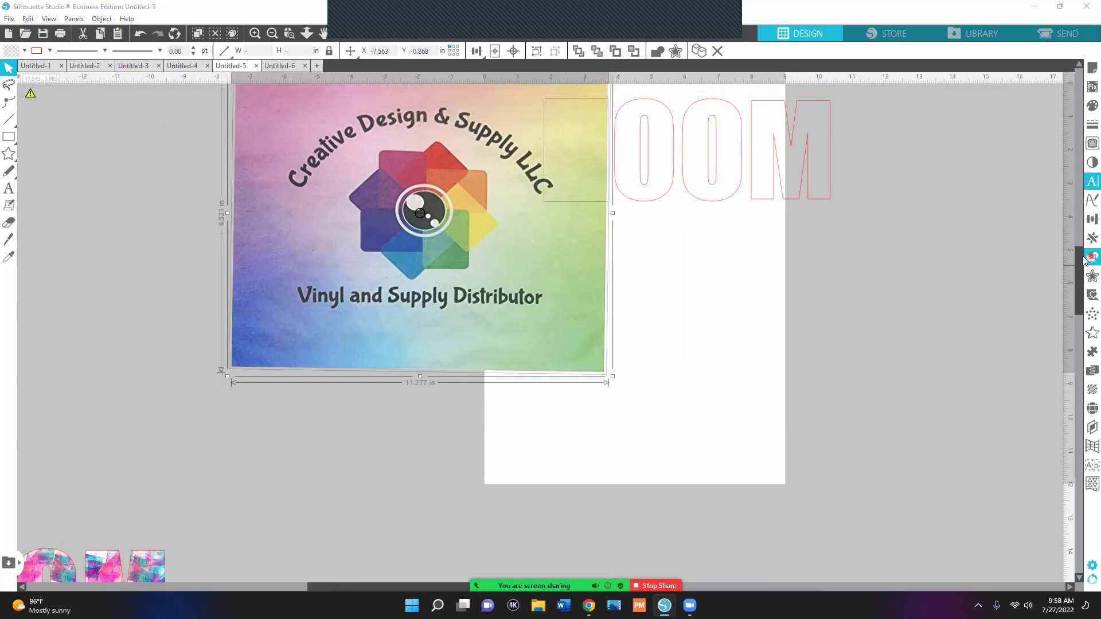
Step: Crop the logo photo to the B, nudge it left, and drag the patterned BOOM onto the page
left_click(1033, 162)
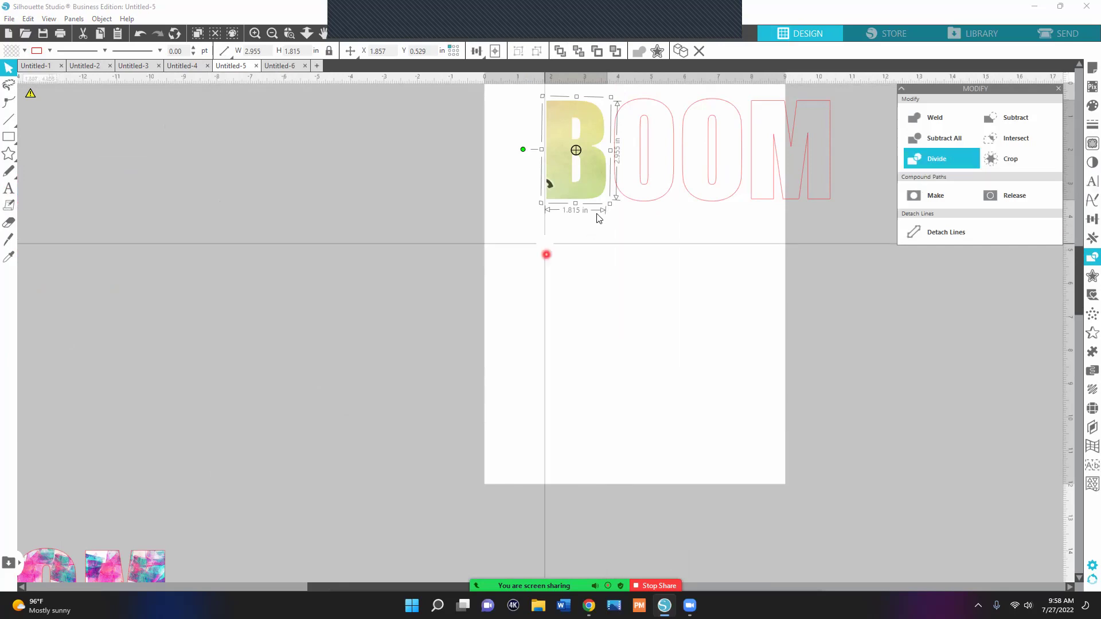
left_click_drag(592, 184, 573, 189)
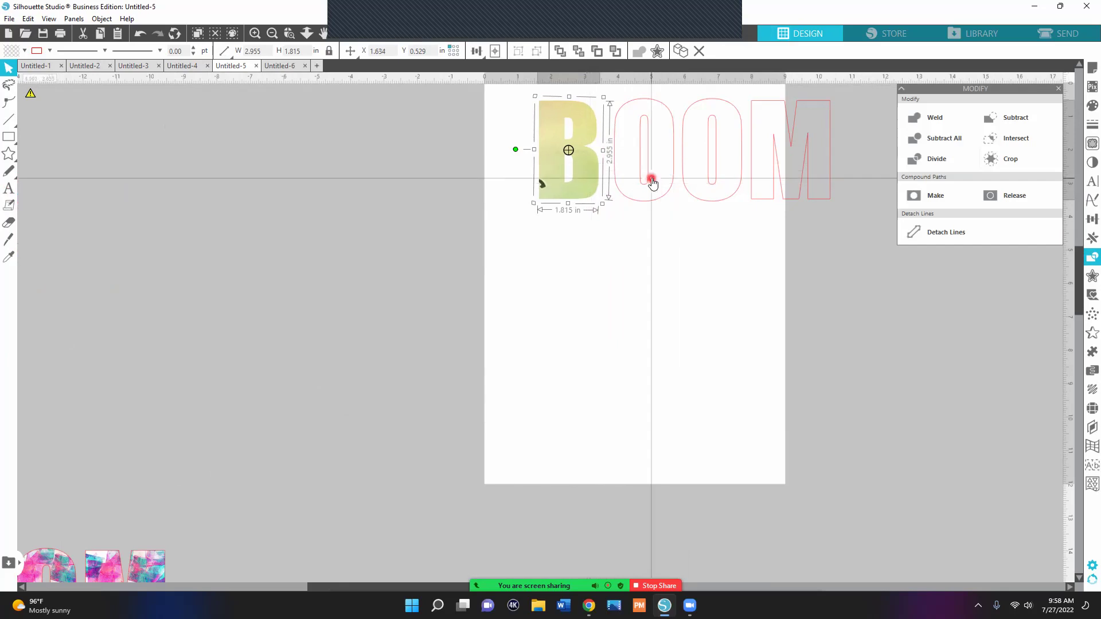
left_click_drag(104, 568, 516, 405)
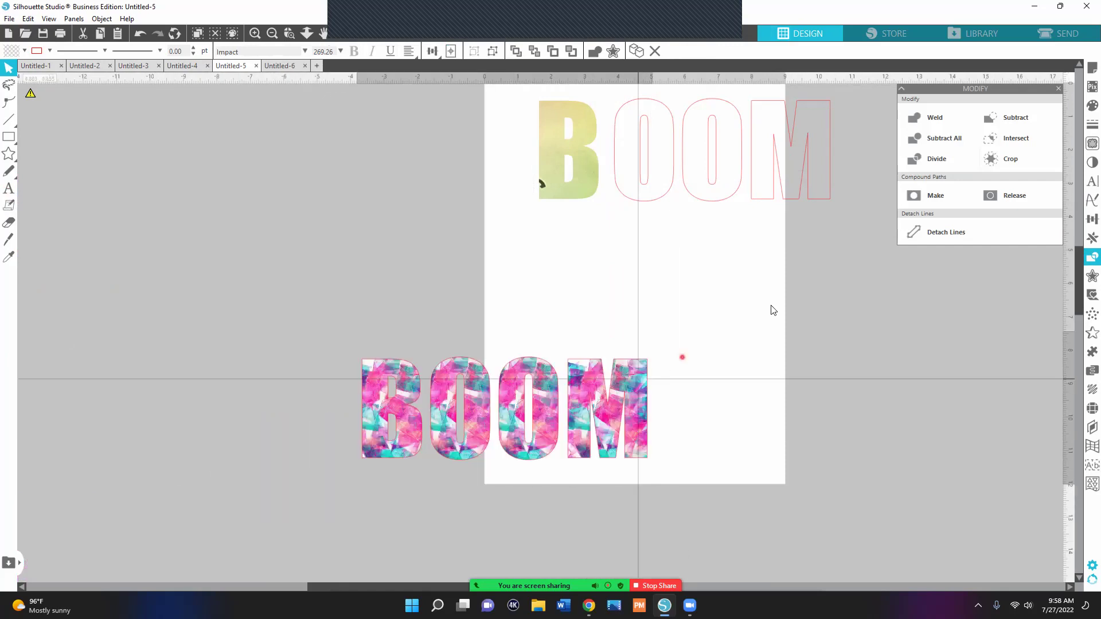
Step: Move the watercolour-patterned BOOM up, centred just below the photo-B and outline OOM
left_click_drag(771, 311, 783, 261)
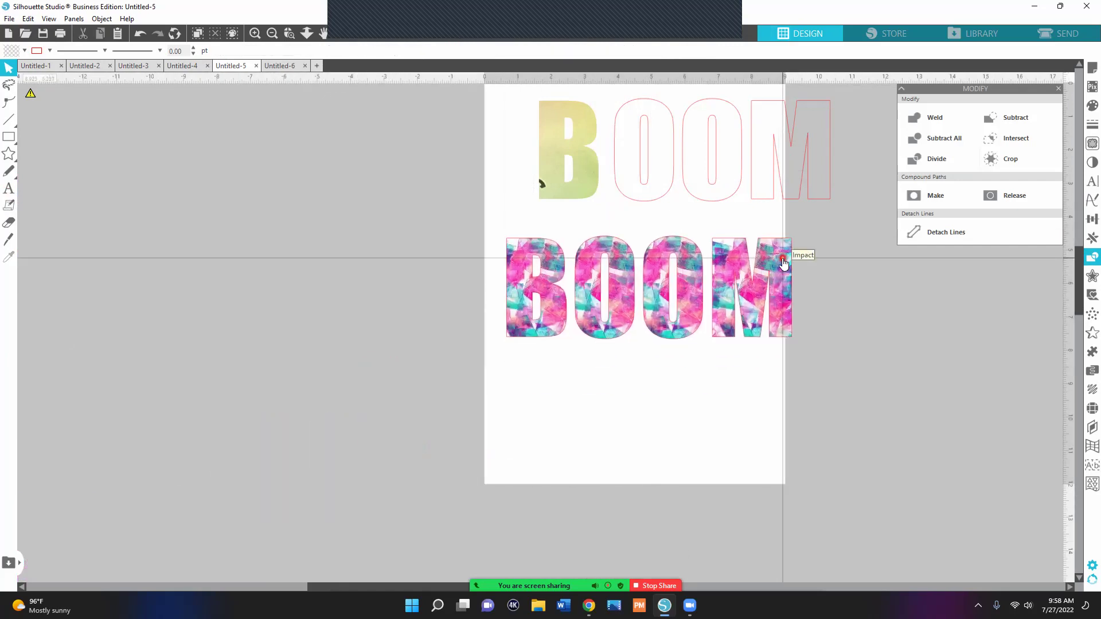